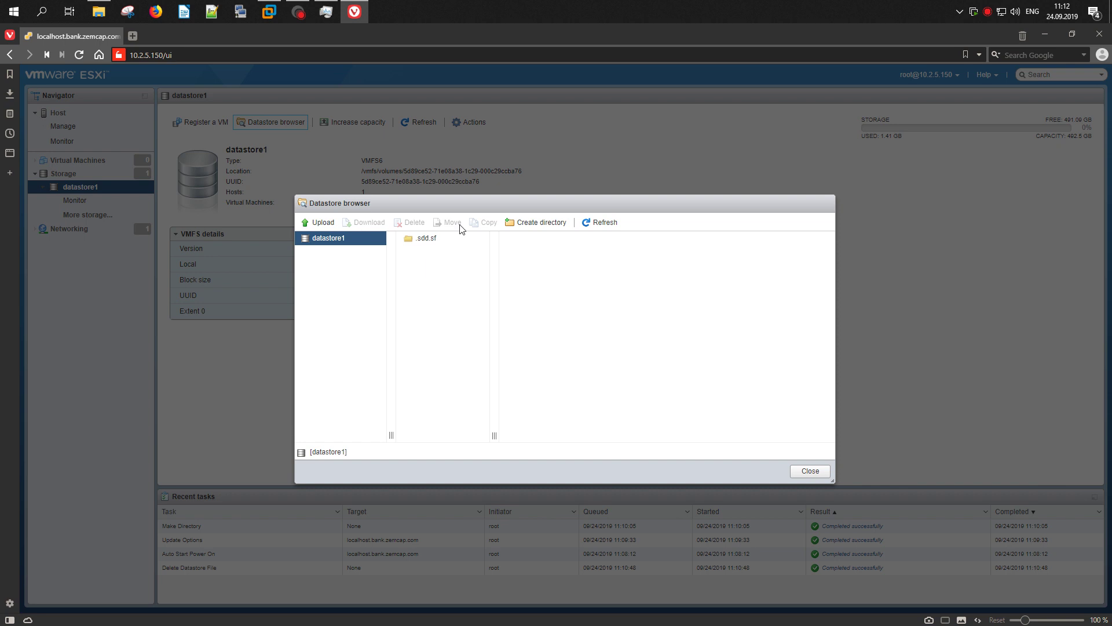
Step: Create a directory named 'iso' on datastore1 and open the upload file picker inside it
left_click(514, 224)
type("iso")
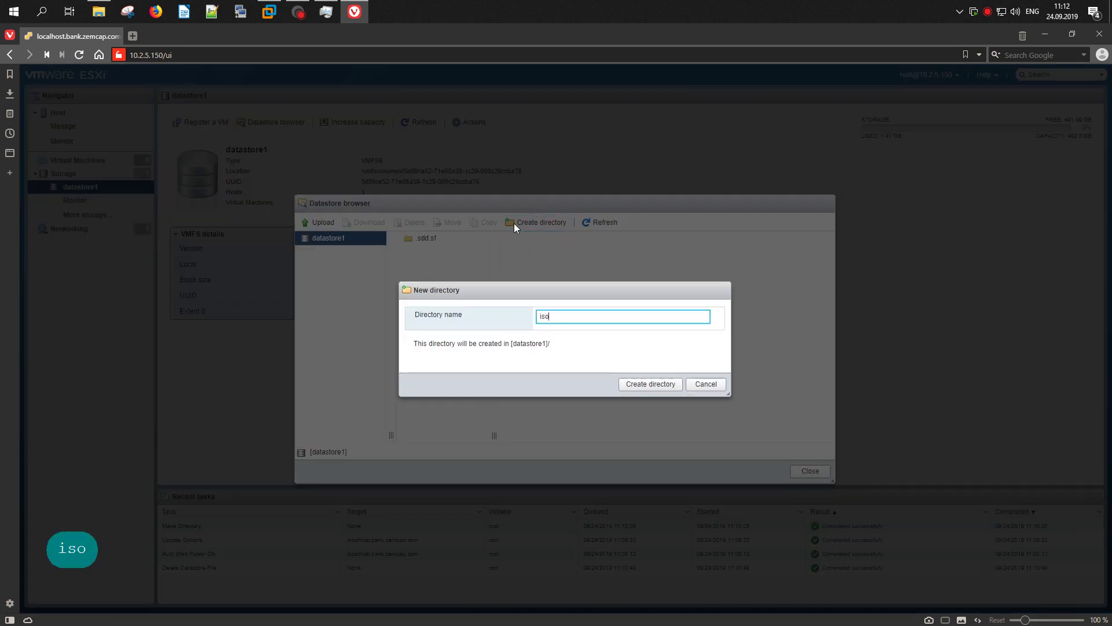
left_click(651, 383)
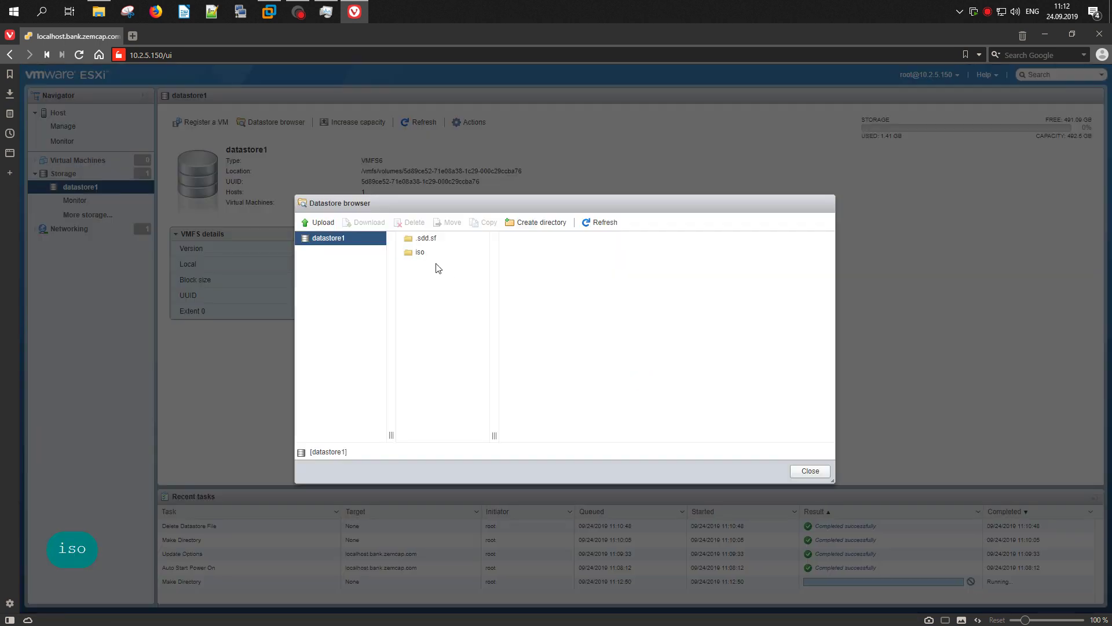
left_click(317, 224)
key("shift+F9")
key("shift+F9")
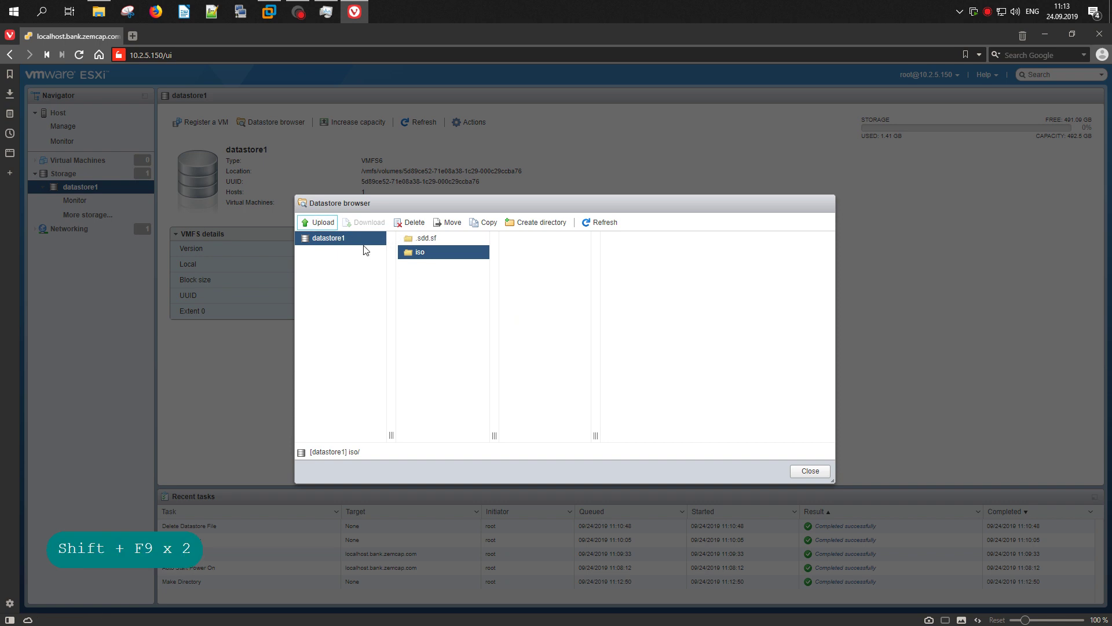
Step: Upload photon-3.0-26156e2.iso from the local file picker into datastore1's iso folder
left_click(317, 222)
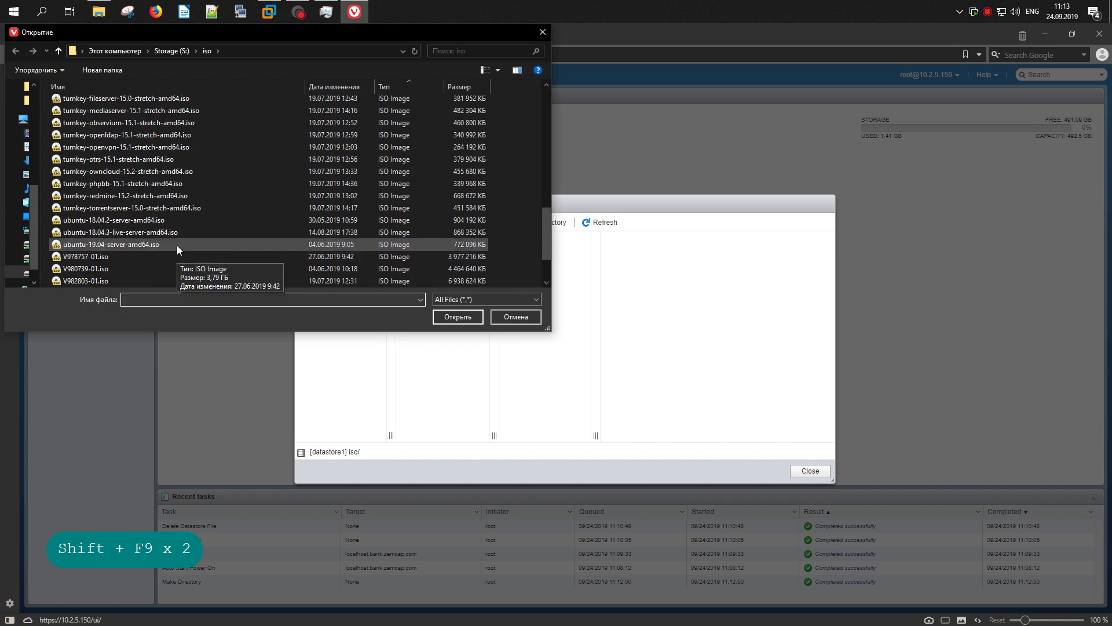
scroll(191, 168, "up", 2)
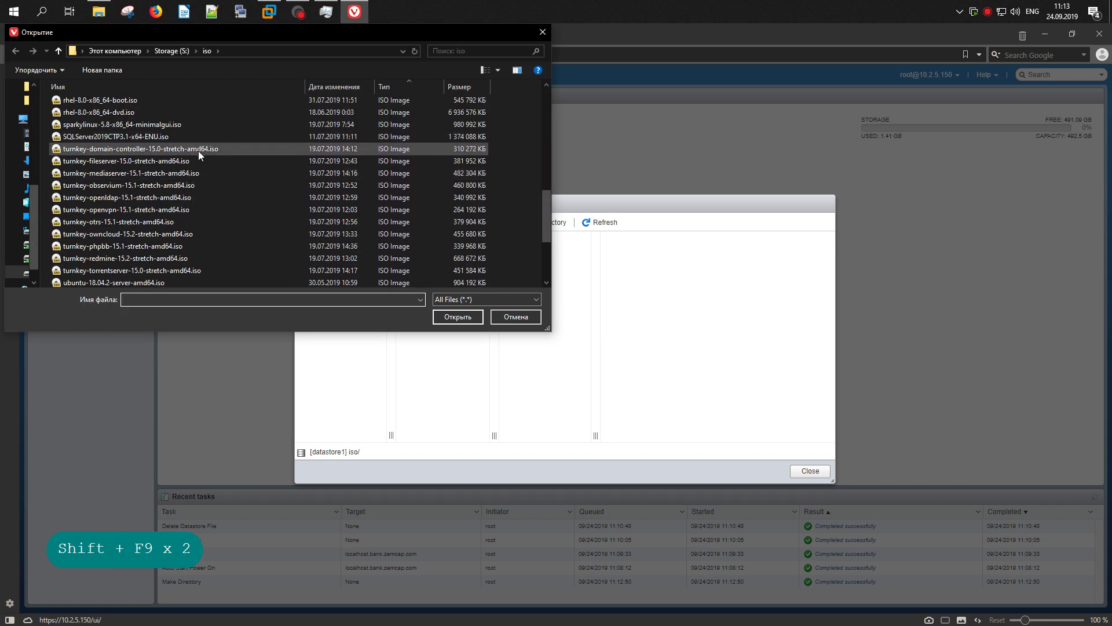
scroll(198, 151, "up", 1)
scroll(187, 127, "up", 1)
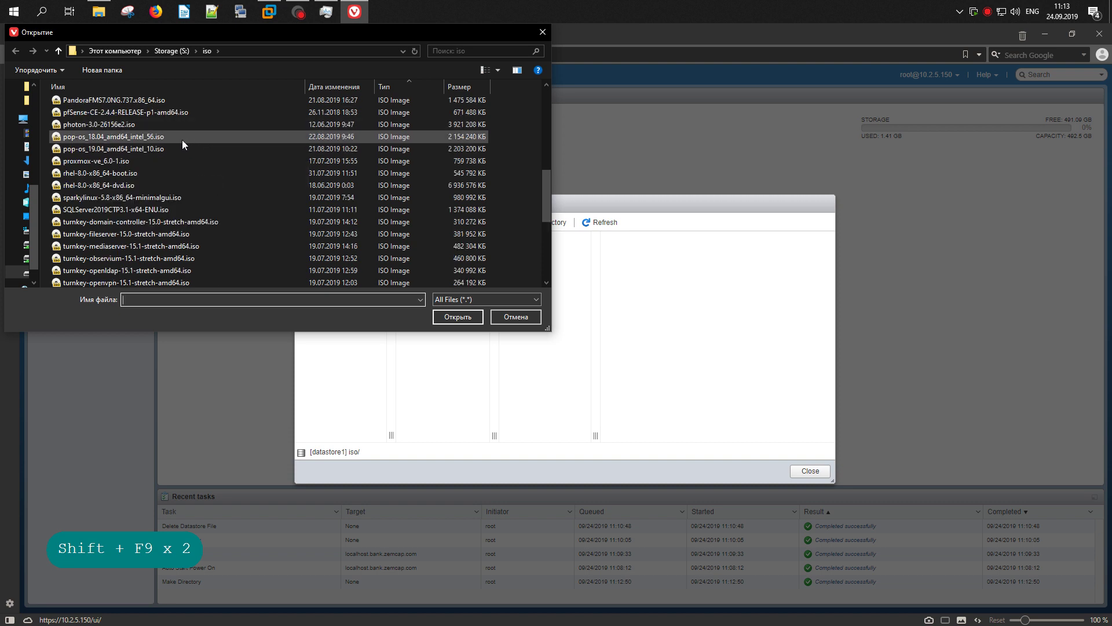
double_click(190, 126)
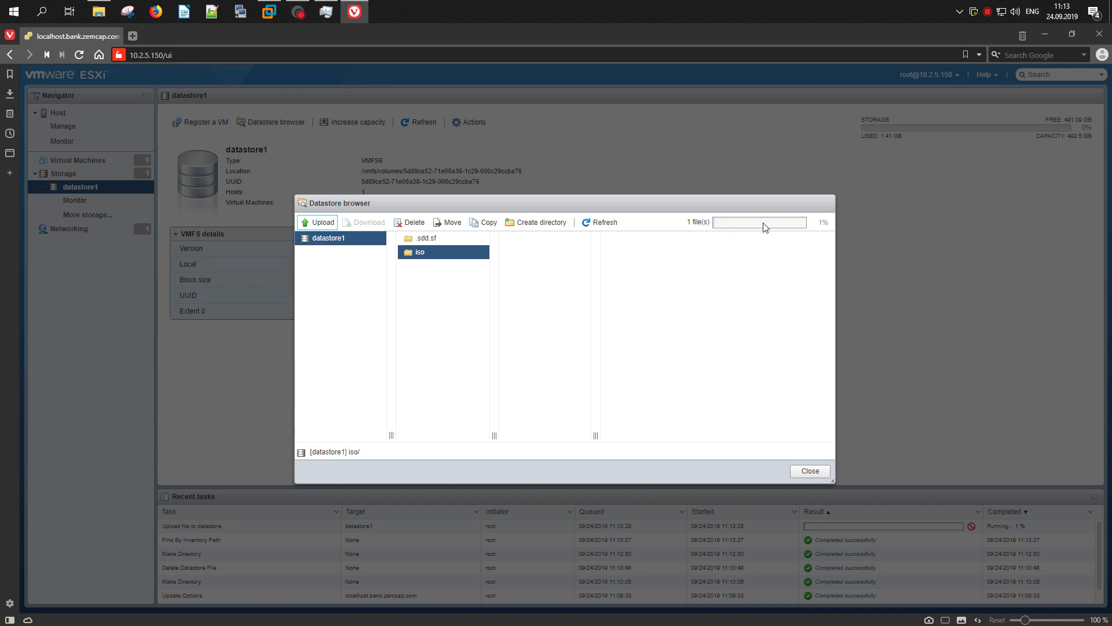
Step: Close the datastore browser and follow the ISO upload task in Recent tasks until it completes
left_click(810, 471)
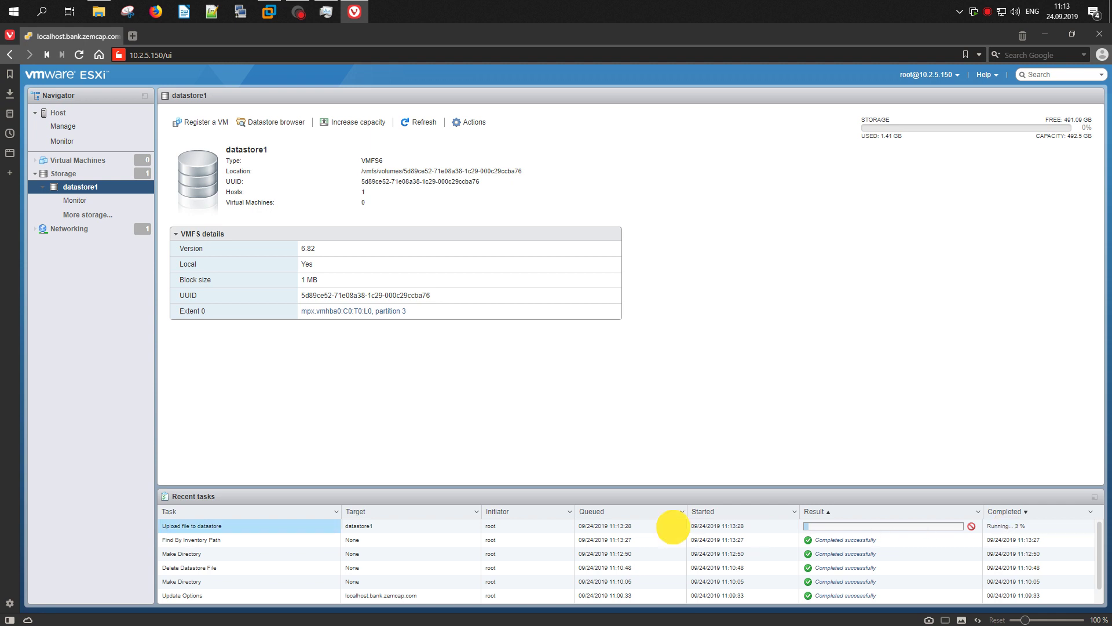
left_click(244, 528)
left_click(1039, 527)
key("shift+F9")
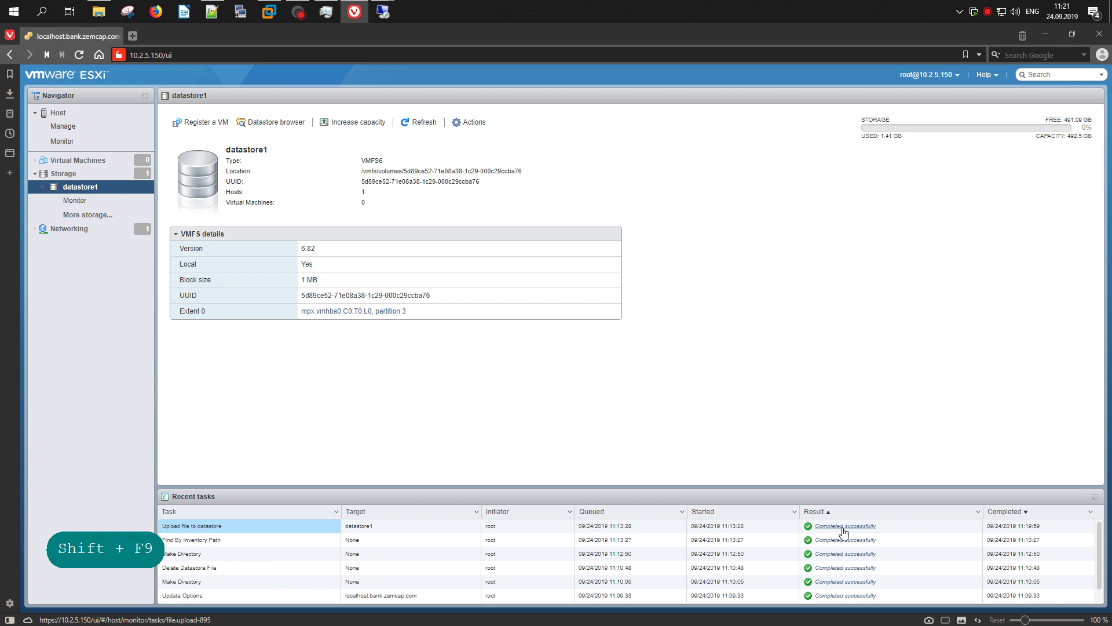
Step: Reopen the datastore browser and verify the 3.74 GB photon-3.0-26156e2.iso sits in iso
left_click(294, 124)
left_click(437, 255)
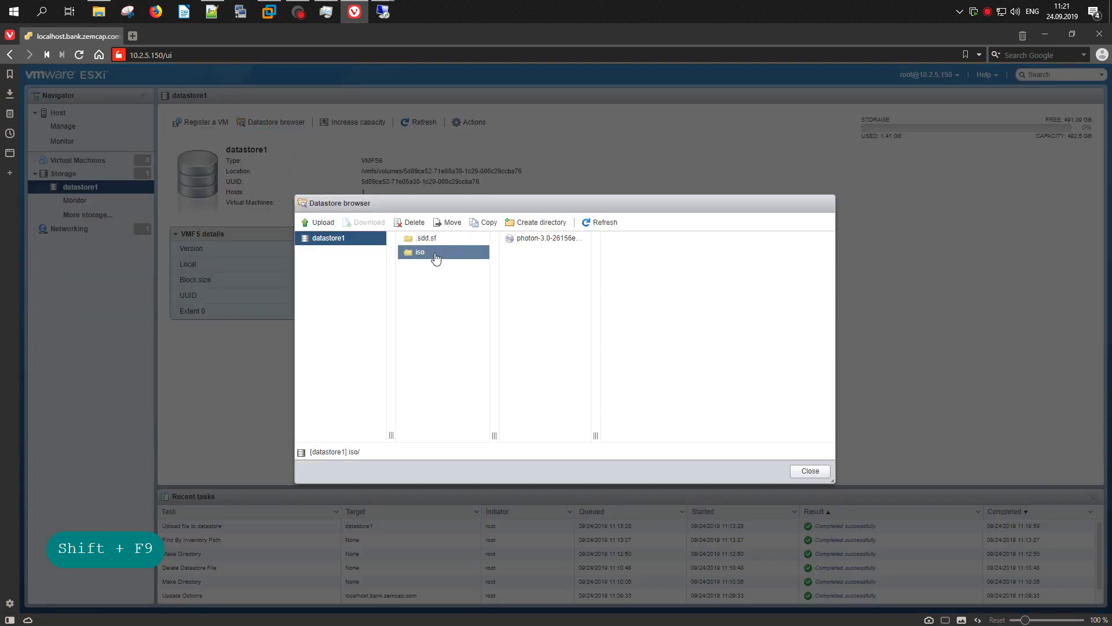
left_click(541, 238)
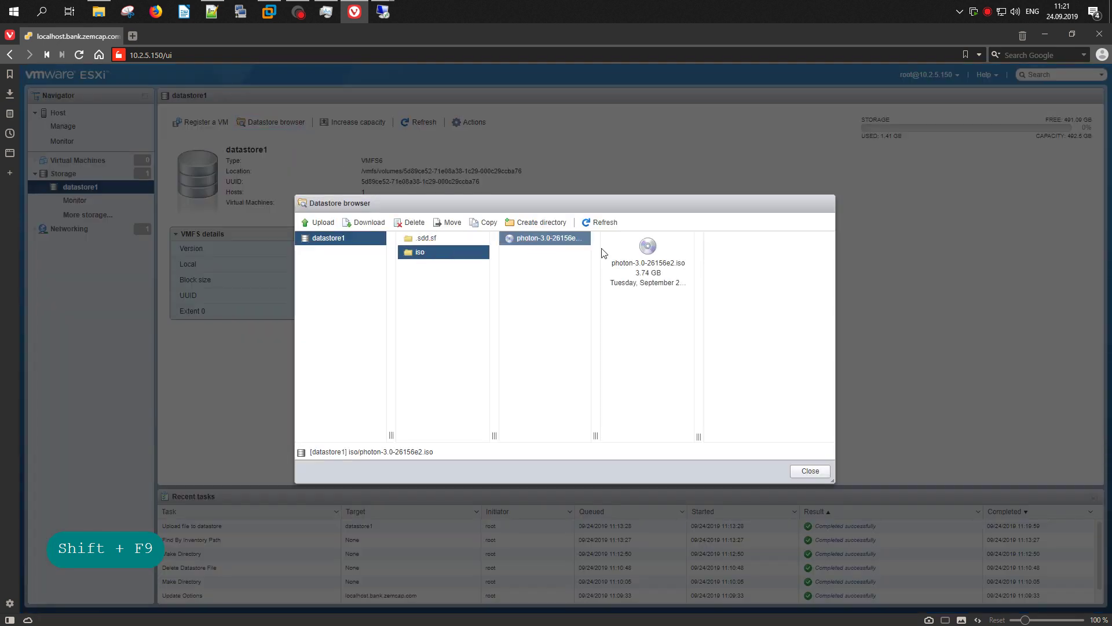
left_click(810, 471)
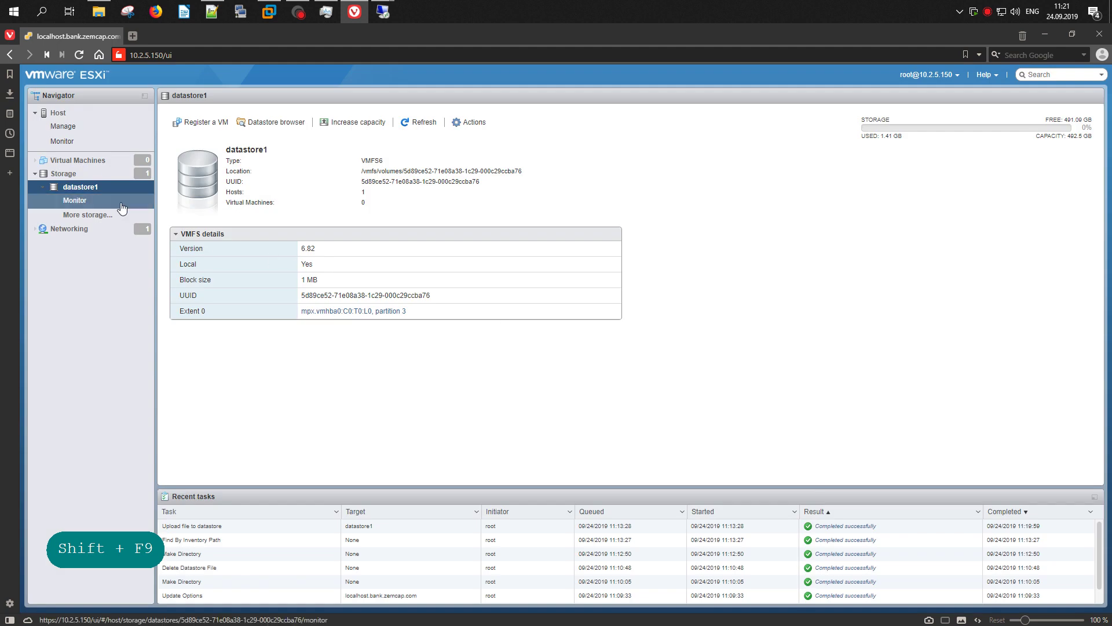
Step: From Virtual Machines, start the Create / Register VM wizard with 'Create a new virtual machine'
left_click(107, 163)
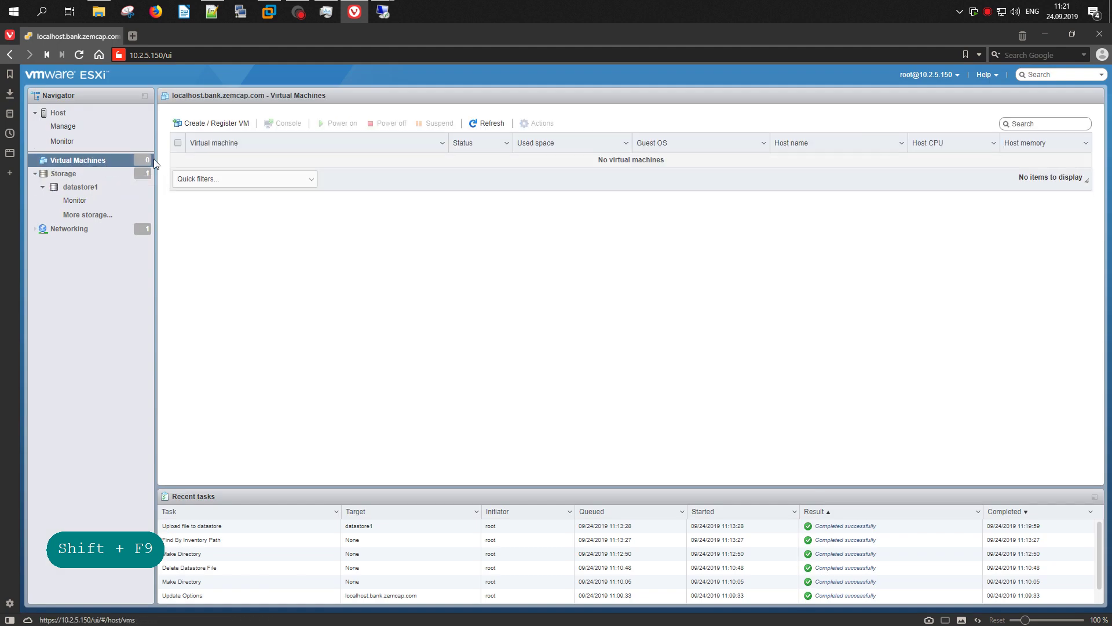
left_click(224, 124)
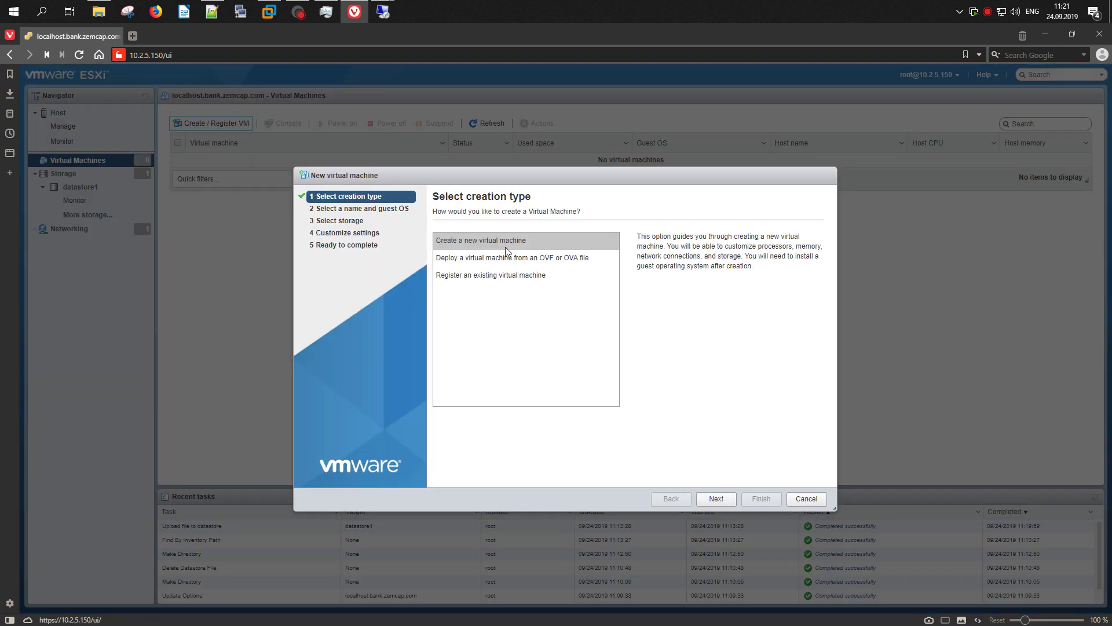
left_click(544, 257)
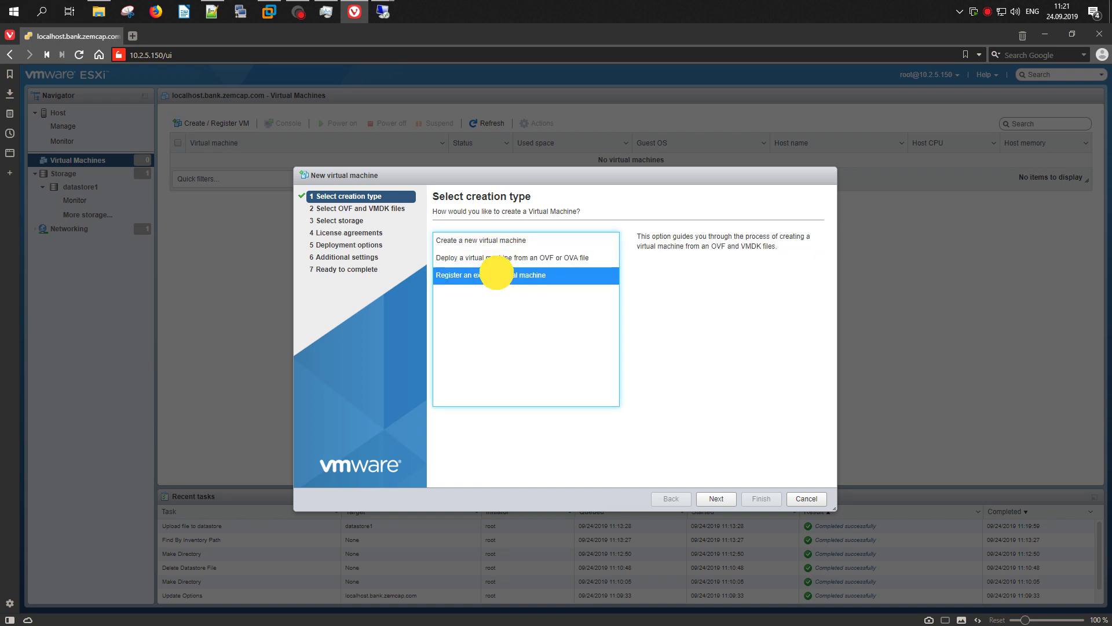
left_click(489, 273)
left_click(498, 241)
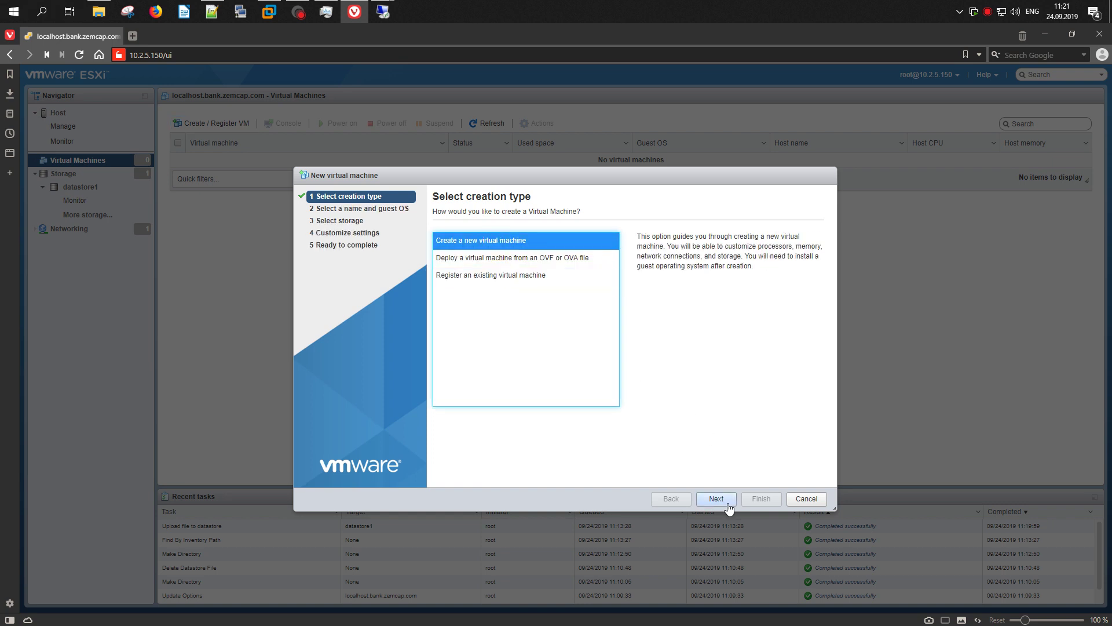
left_click(721, 500)
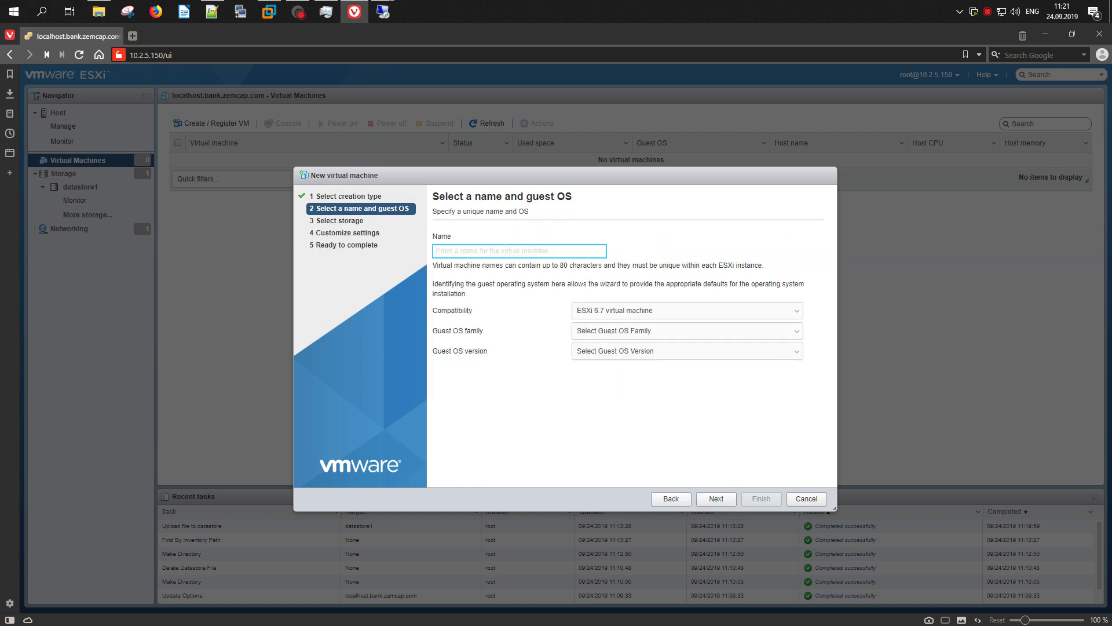
Step: Name the VM 'Photon OS 3', keep ESXi 6.7 compatibility, and choose Linux / VMware Photon OS (64-bit)
type("Pho")
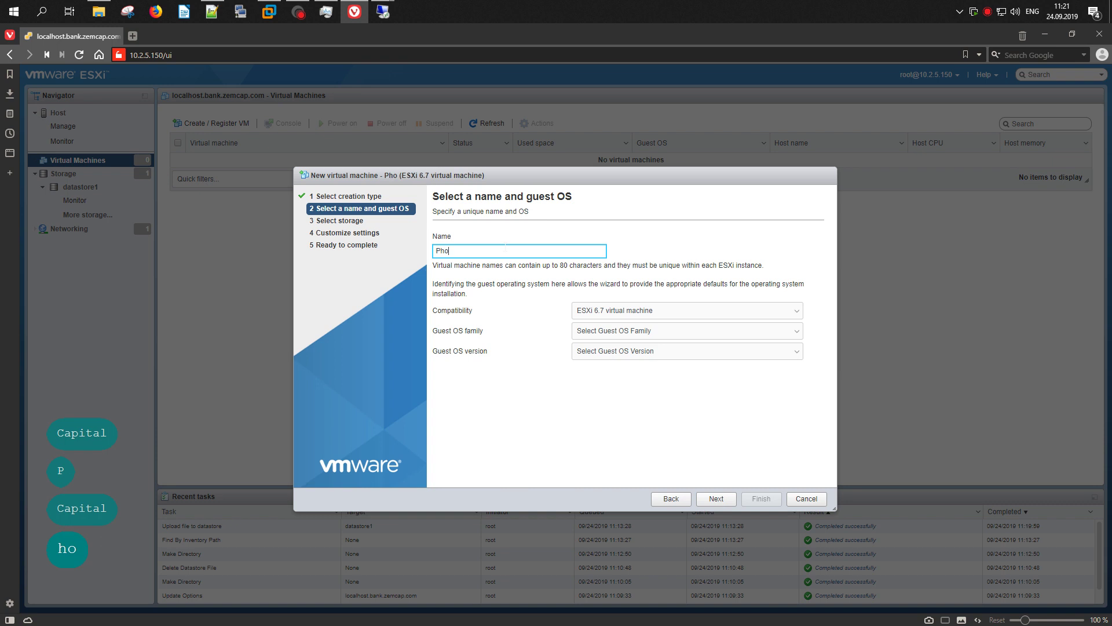
type("ton")
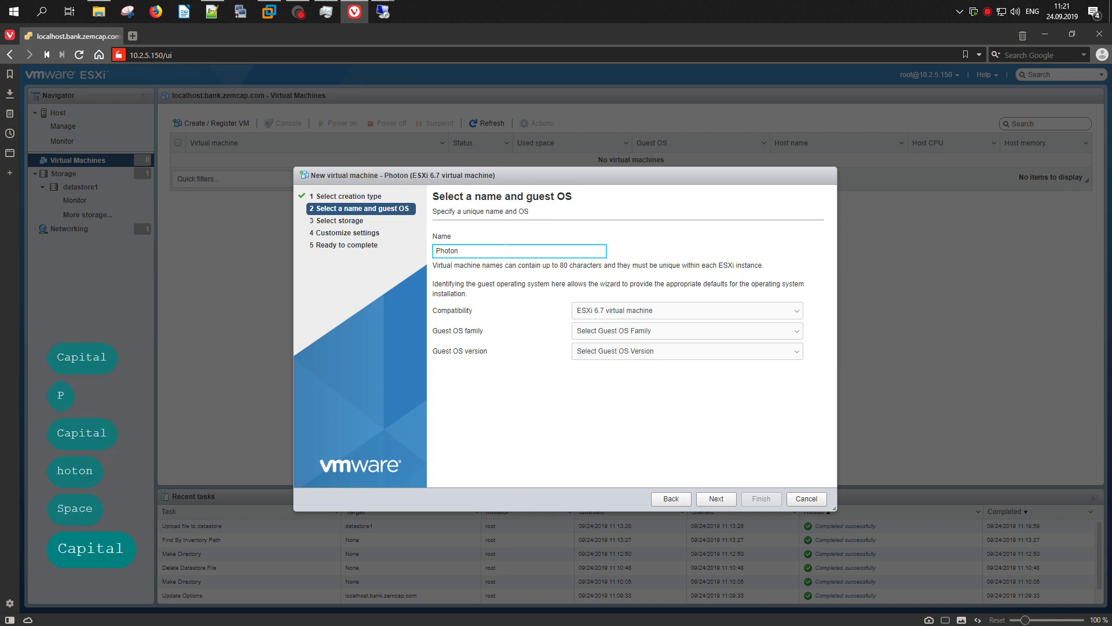
type(" OS 3")
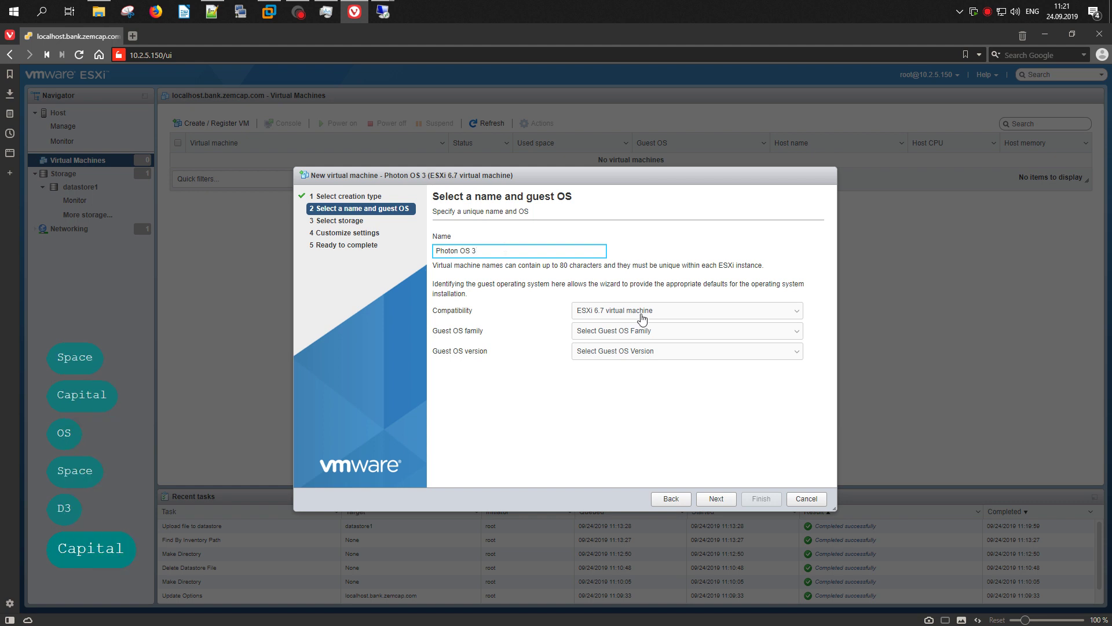
left_click(640, 310)
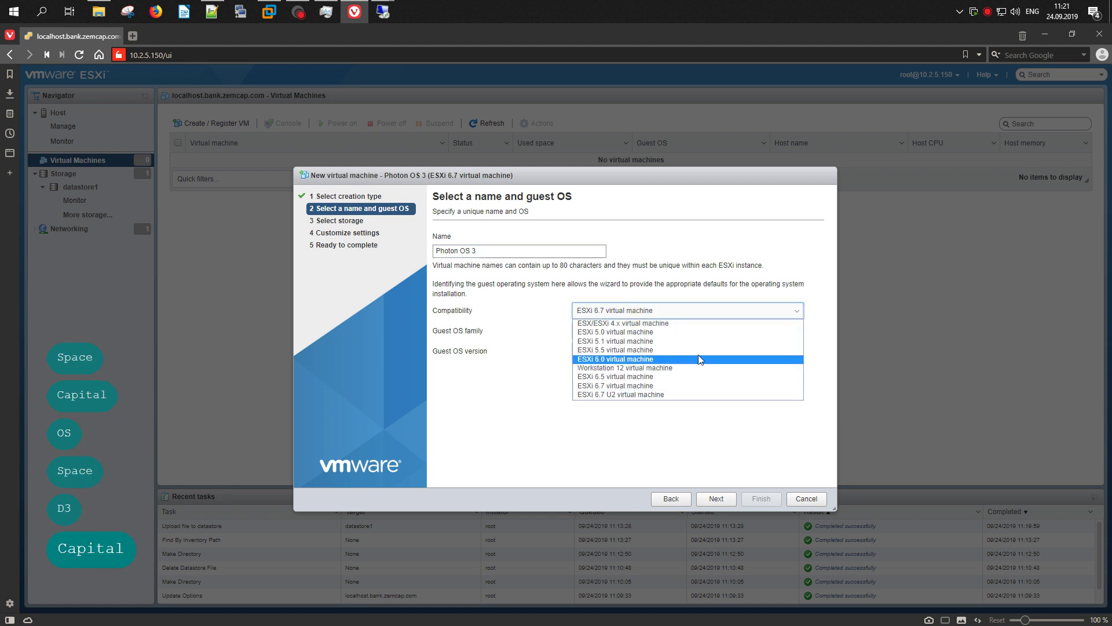
left_click(450, 407)
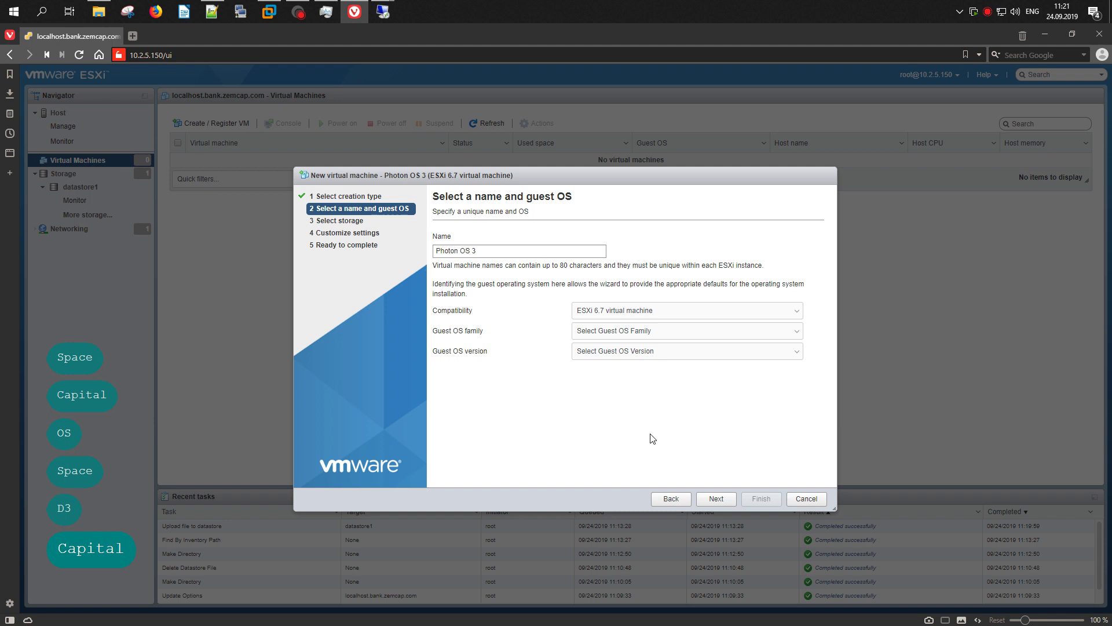
left_click(657, 331)
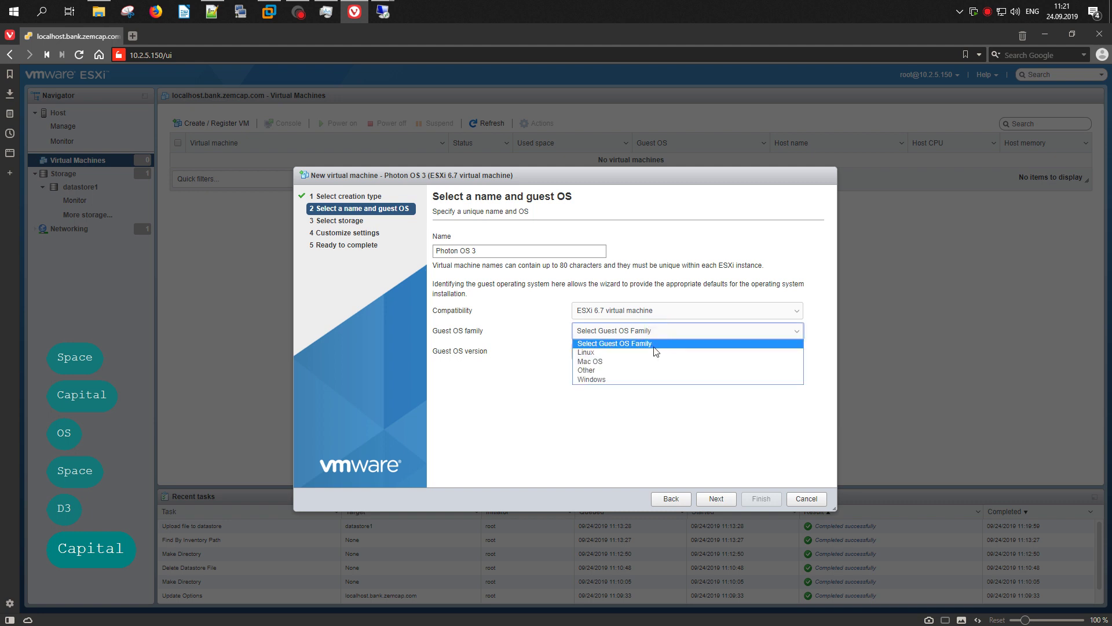
left_click(643, 352)
left_click(645, 351)
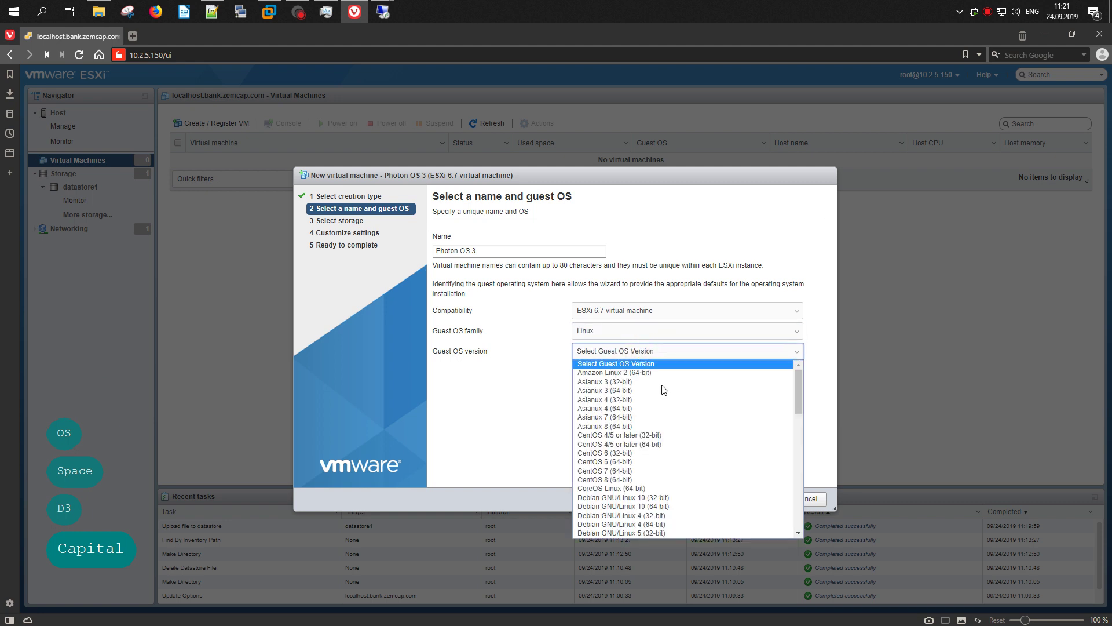
scroll(710, 427, "down", 10)
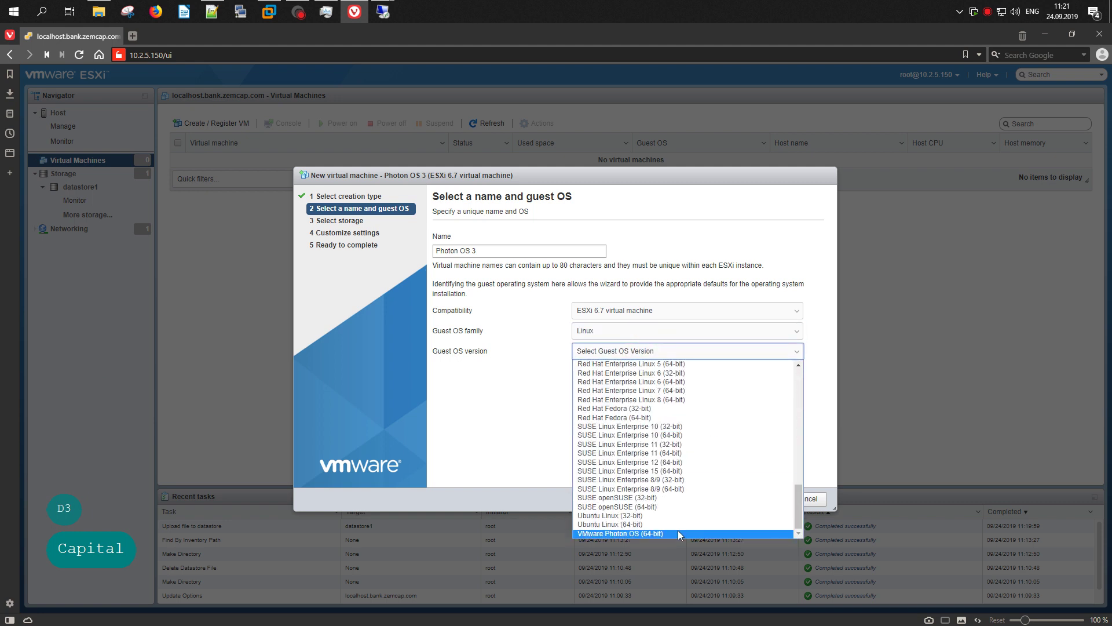
left_click(675, 533)
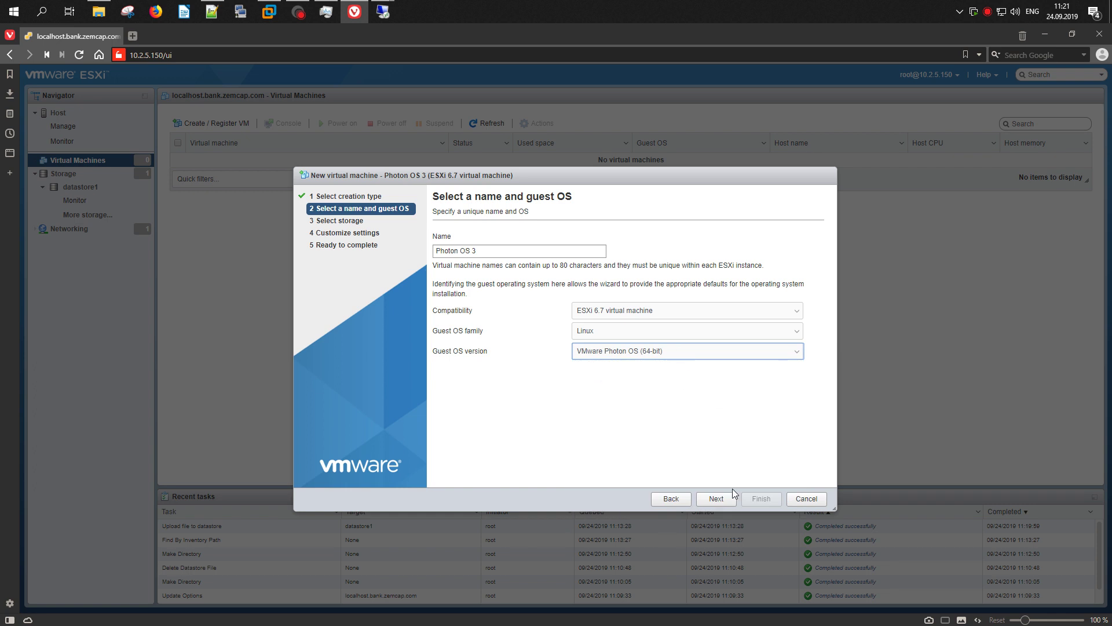
left_click(716, 499)
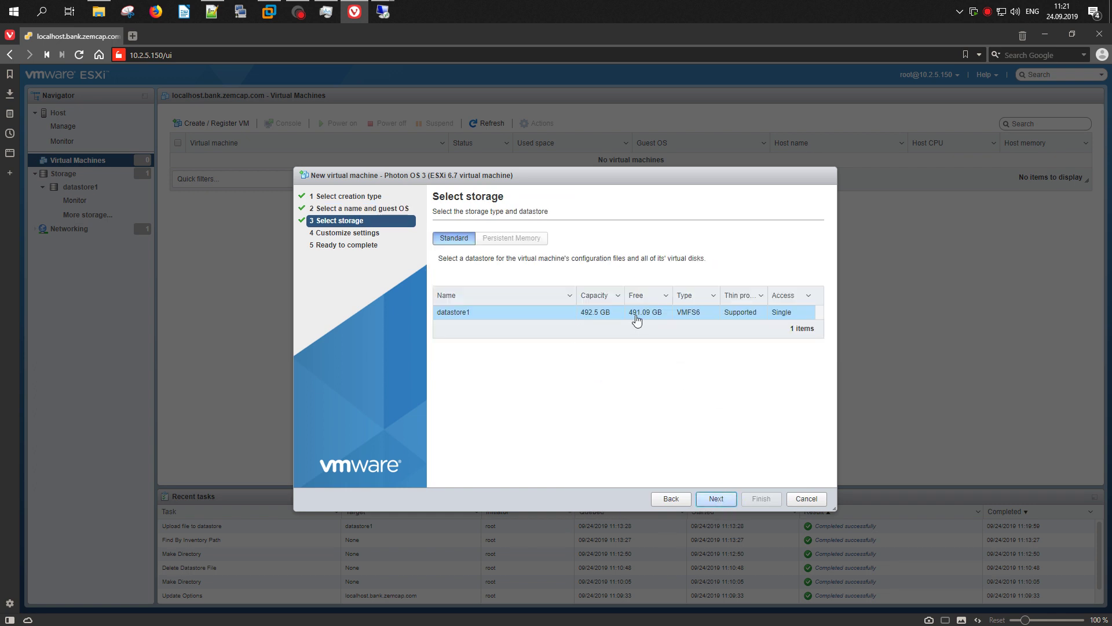
Step: Keep datastore1, set 2 CPUs and a 100 GB hard disk, and keep the VMware Paravirtual controller
left_click(716, 499)
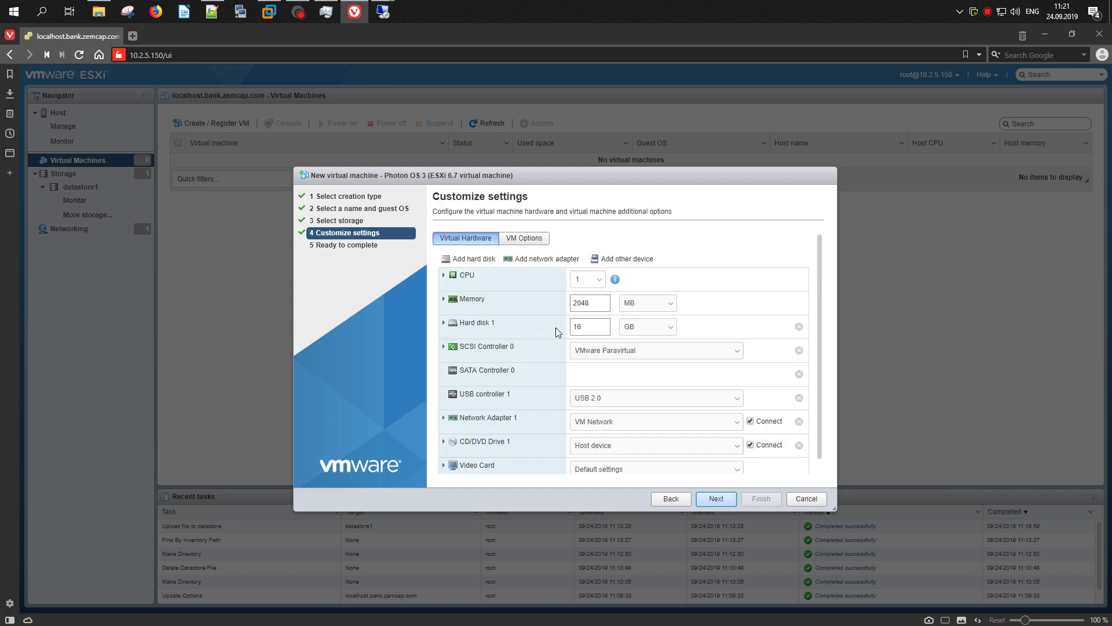
left_click(599, 285)
left_click(582, 302)
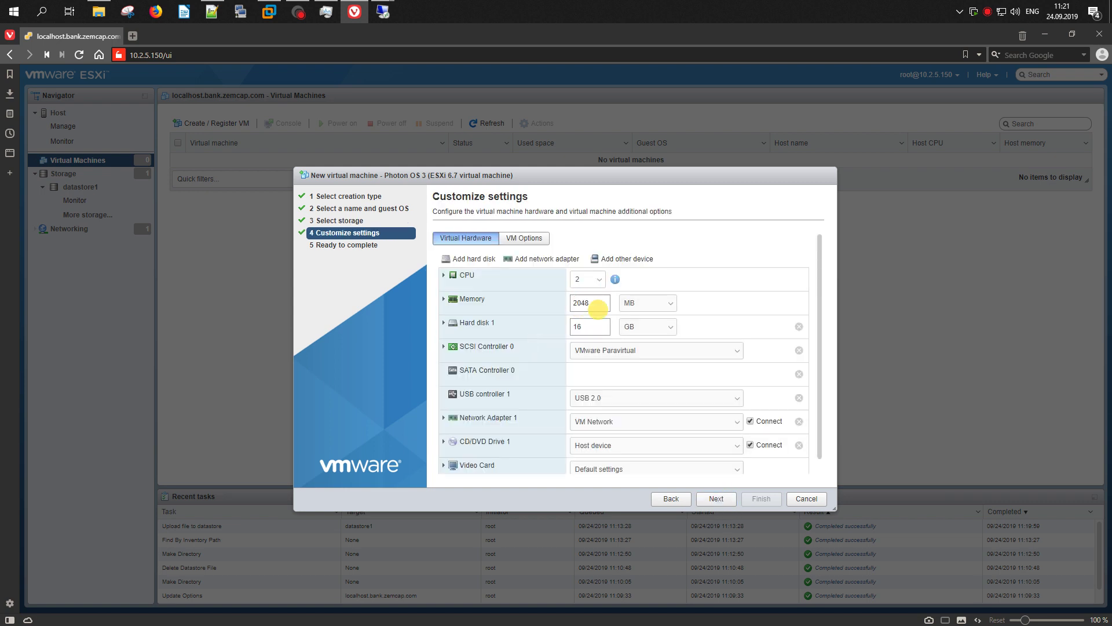
left_click(505, 316)
type("100")
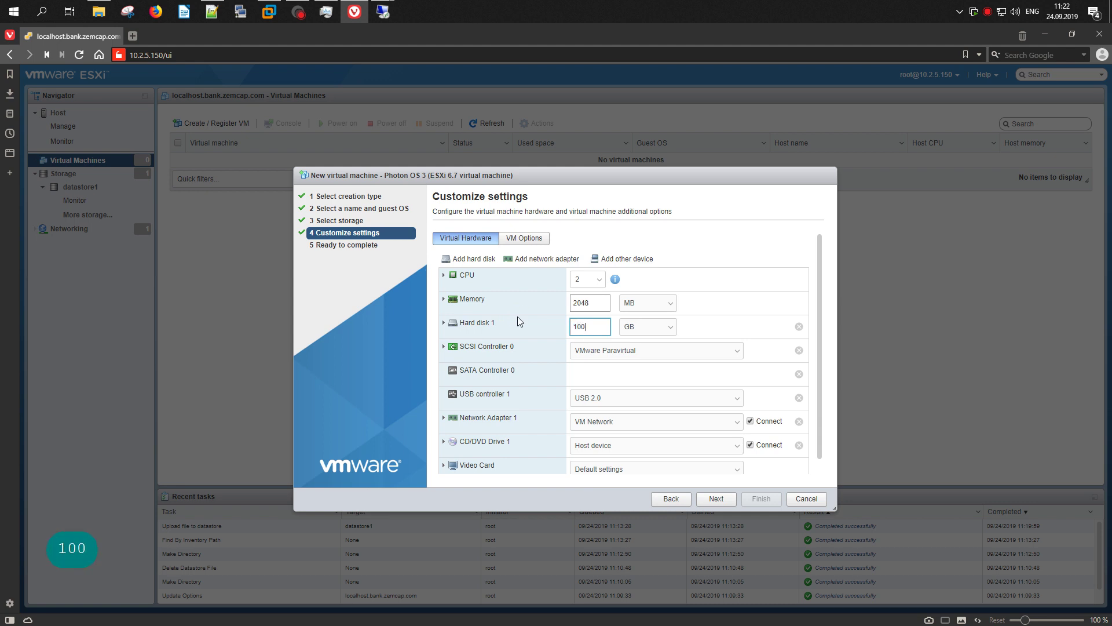
left_click(643, 351)
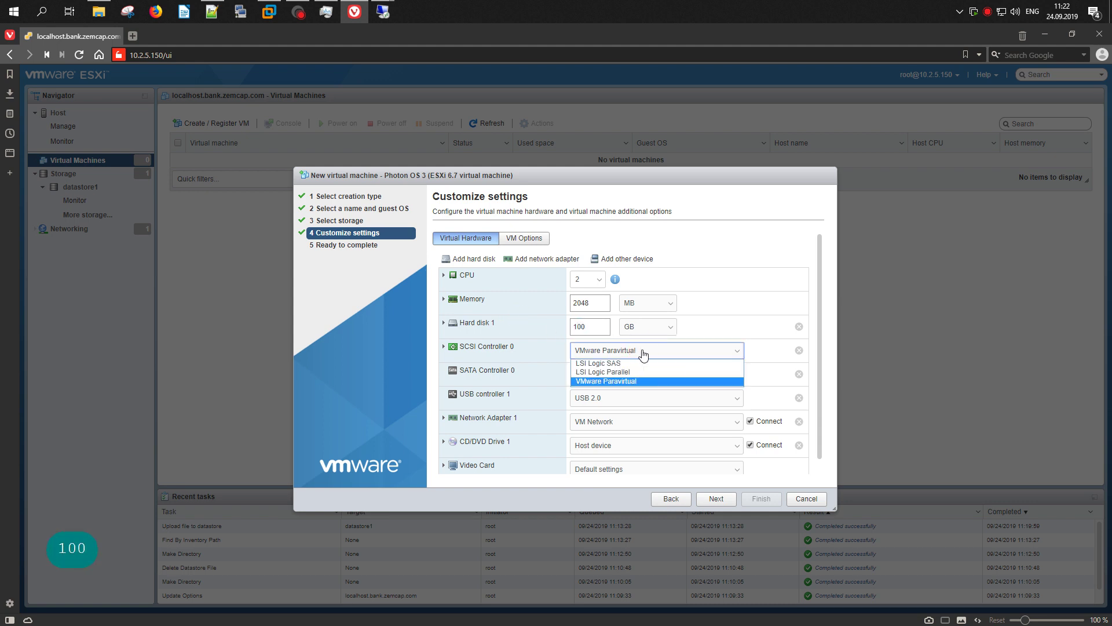
left_click(643, 351)
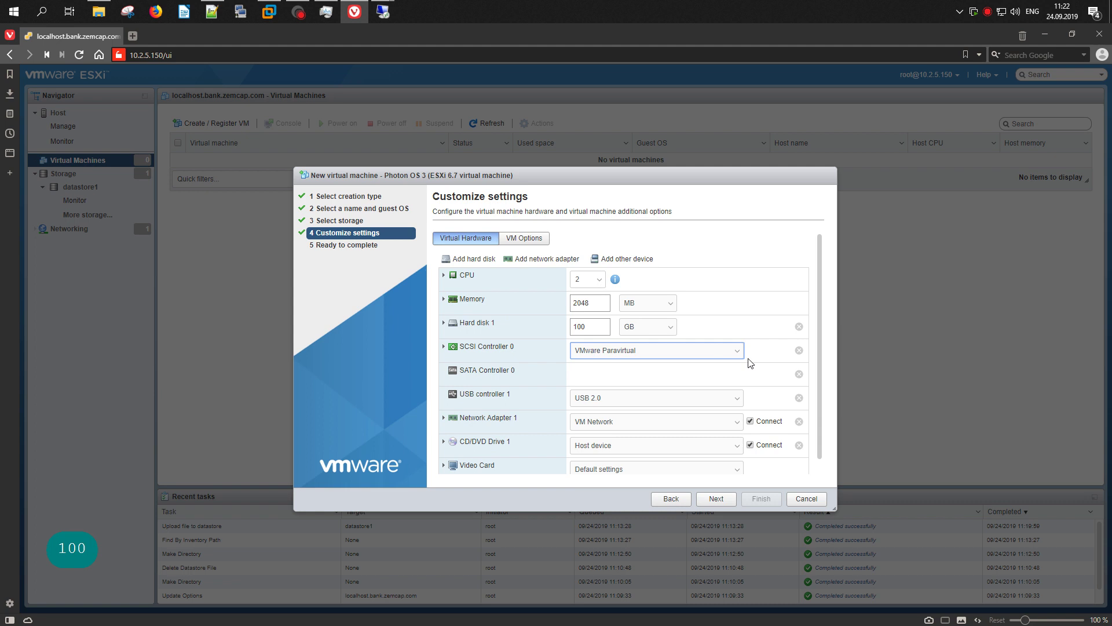
scroll(751, 367, "down", 1)
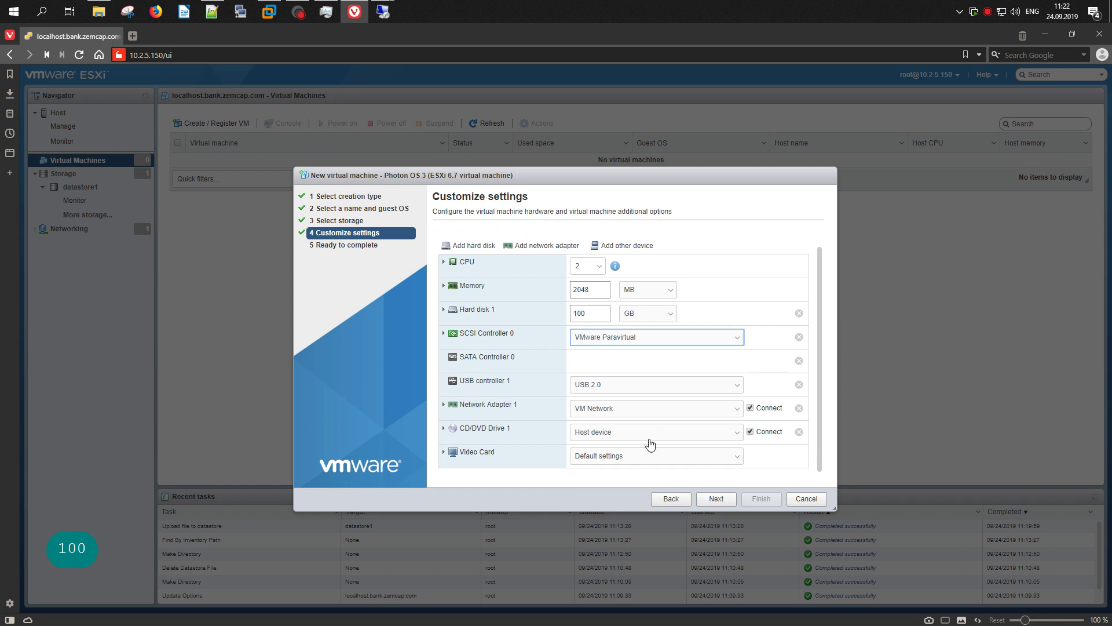
Step: Set CD/DVD Drive 1 to the datastore ISO file iso/photon-3.0-26156e2.iso
left_click(735, 432)
left_click(690, 452)
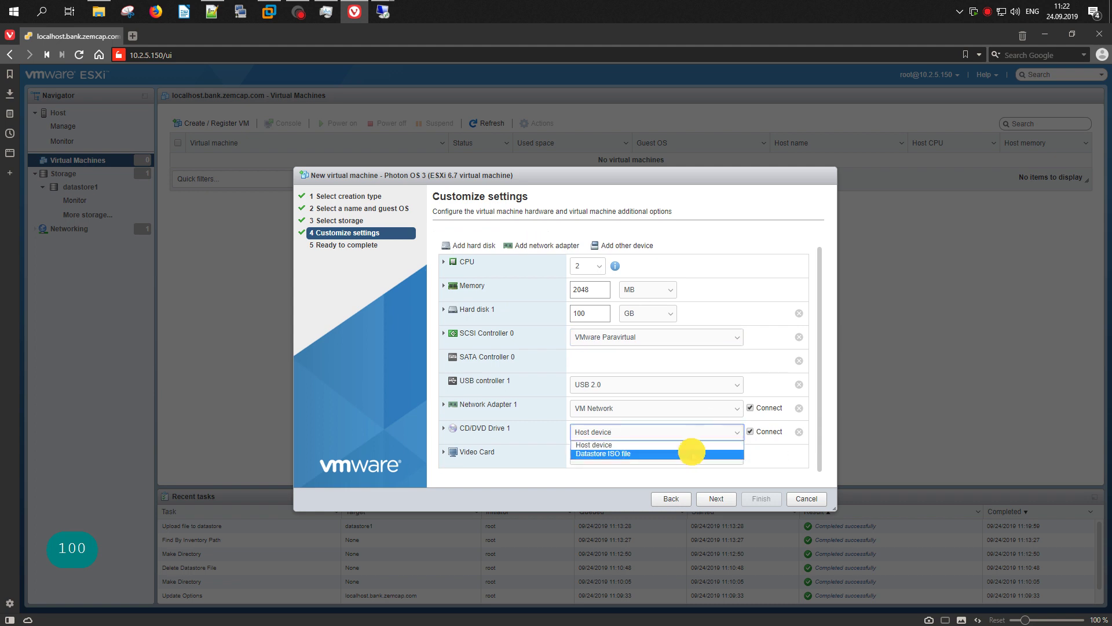
left_click(478, 254)
left_click(618, 238)
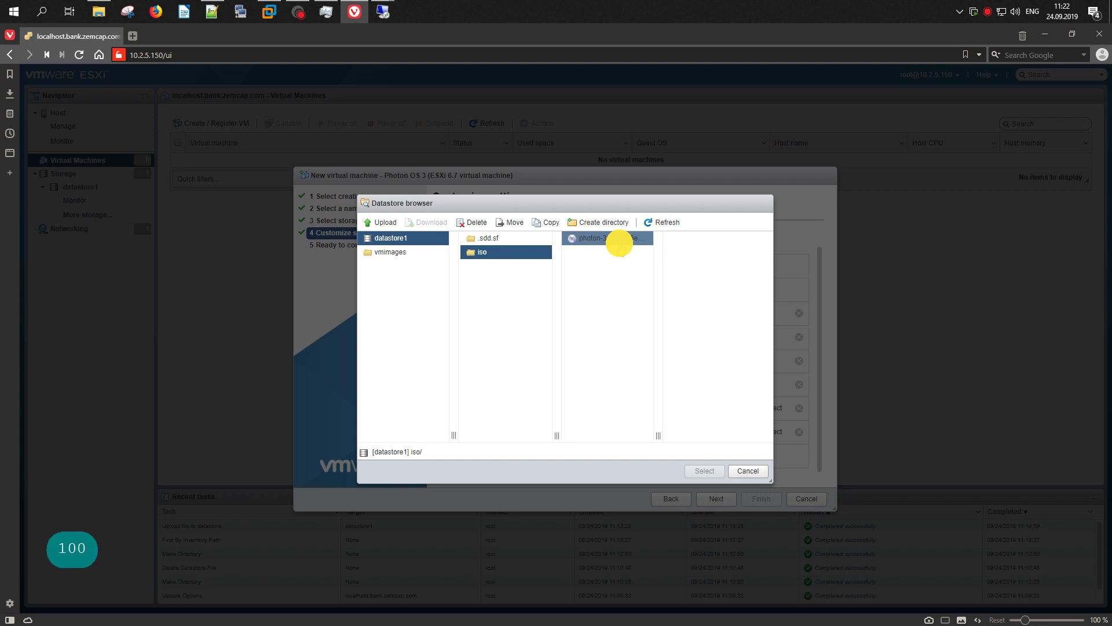
left_click(713, 472)
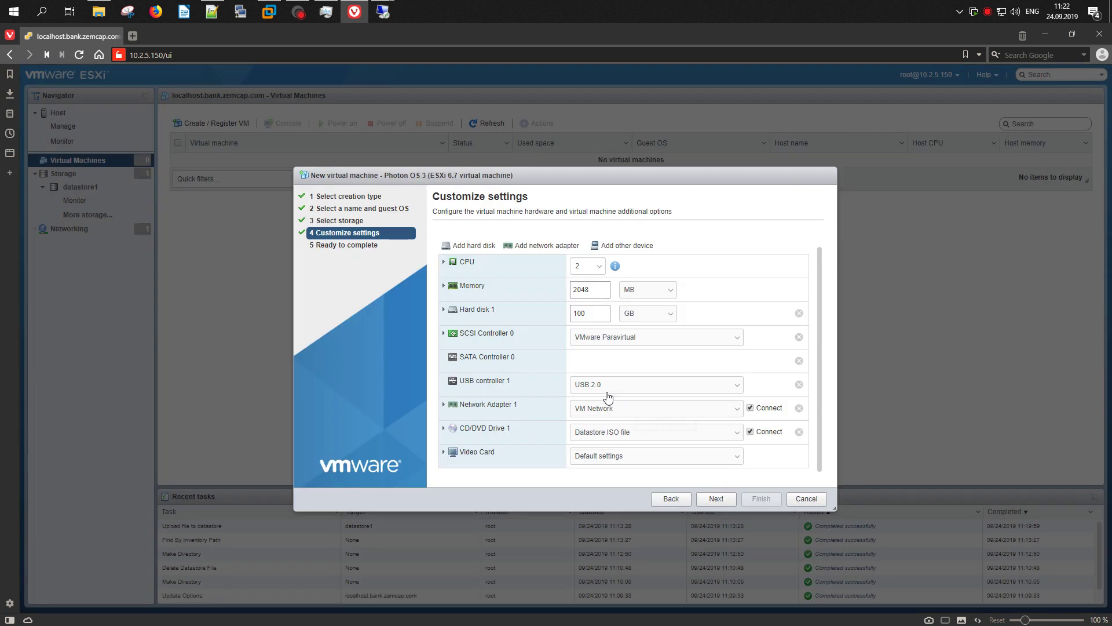
Step: Review the Ready to complete summary for Photon OS 3 and finish the wizard
left_click(717, 500)
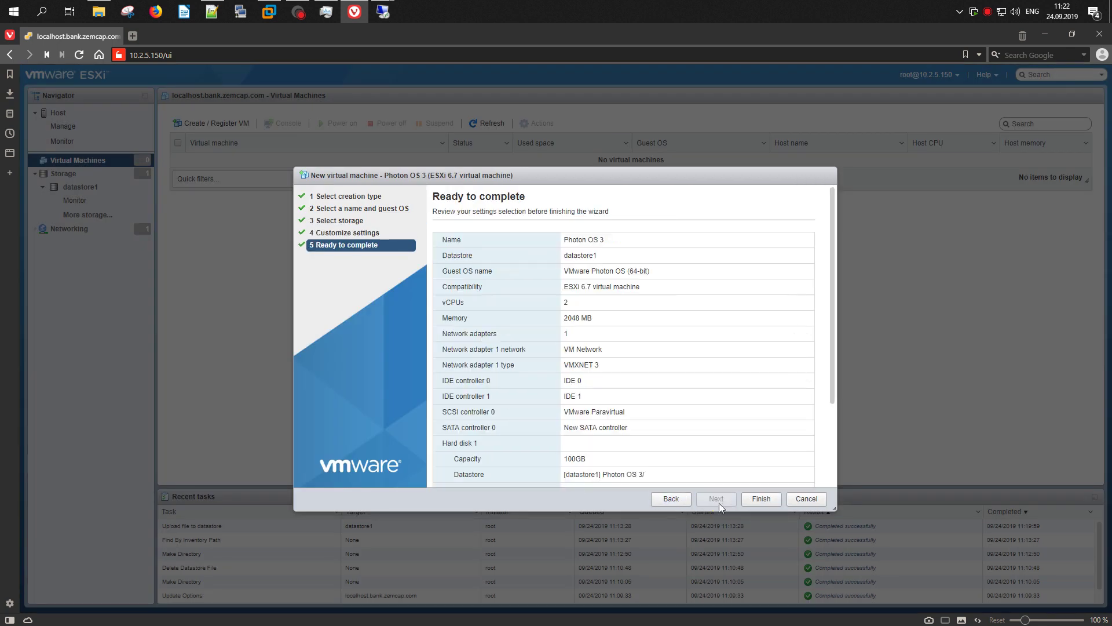
scroll(666, 378, "down", 3)
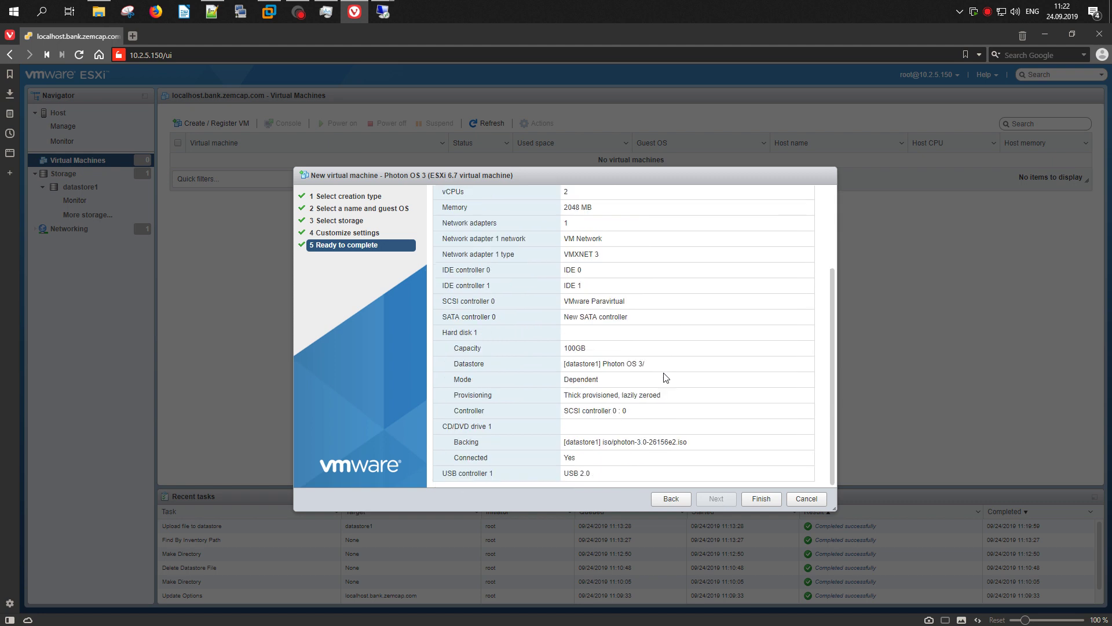
scroll(590, 421, "up", 5)
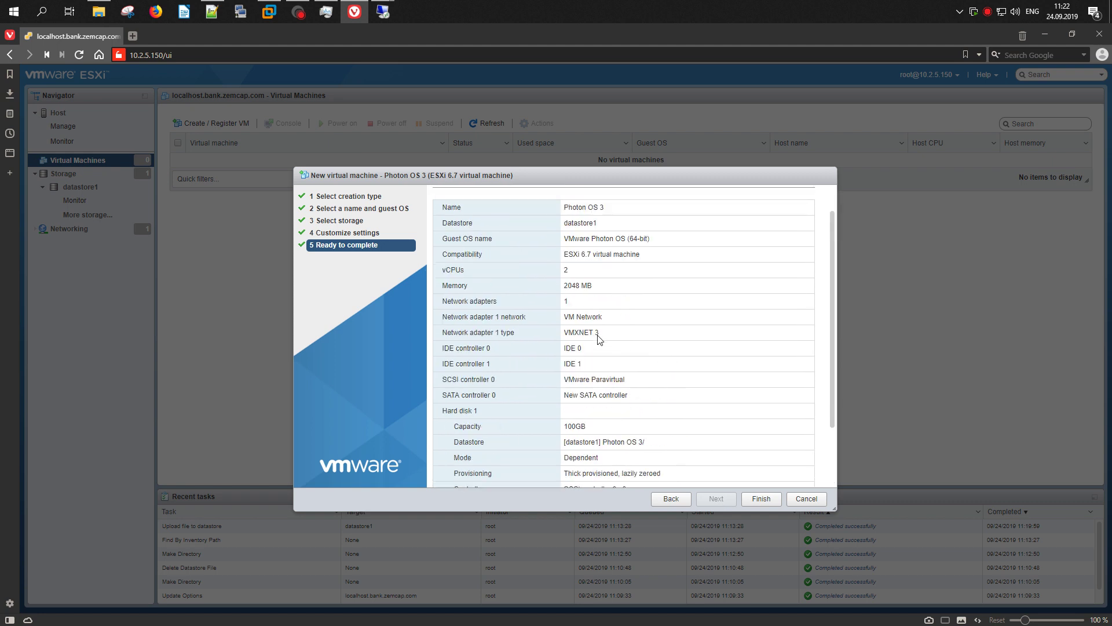
scroll(753, 454, "down", 2)
scroll(789, 462, "down", 2)
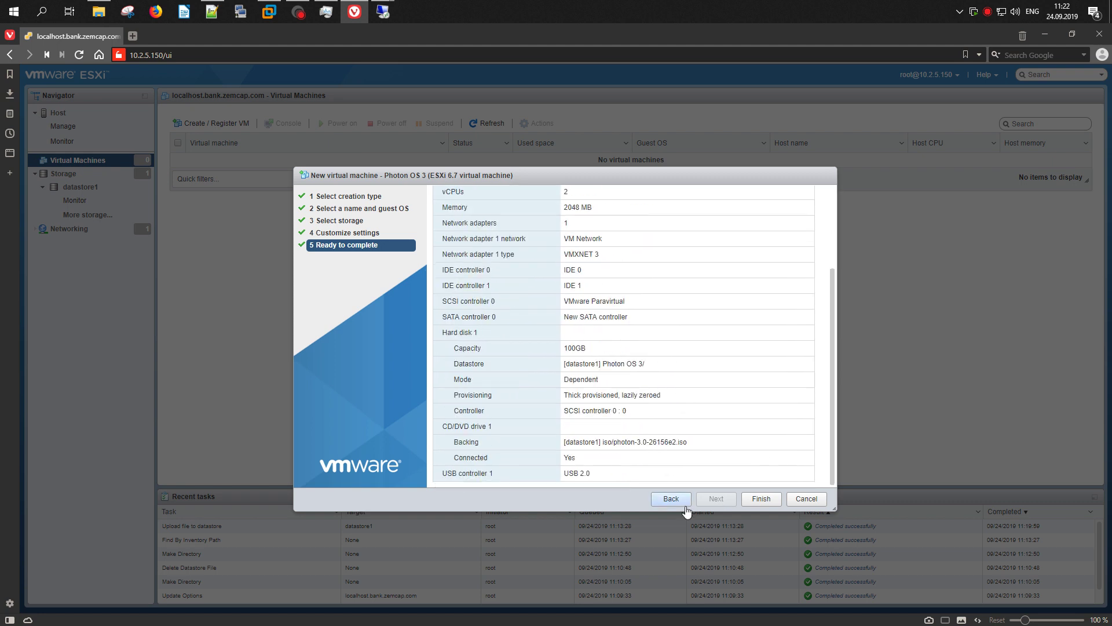
left_click(759, 499)
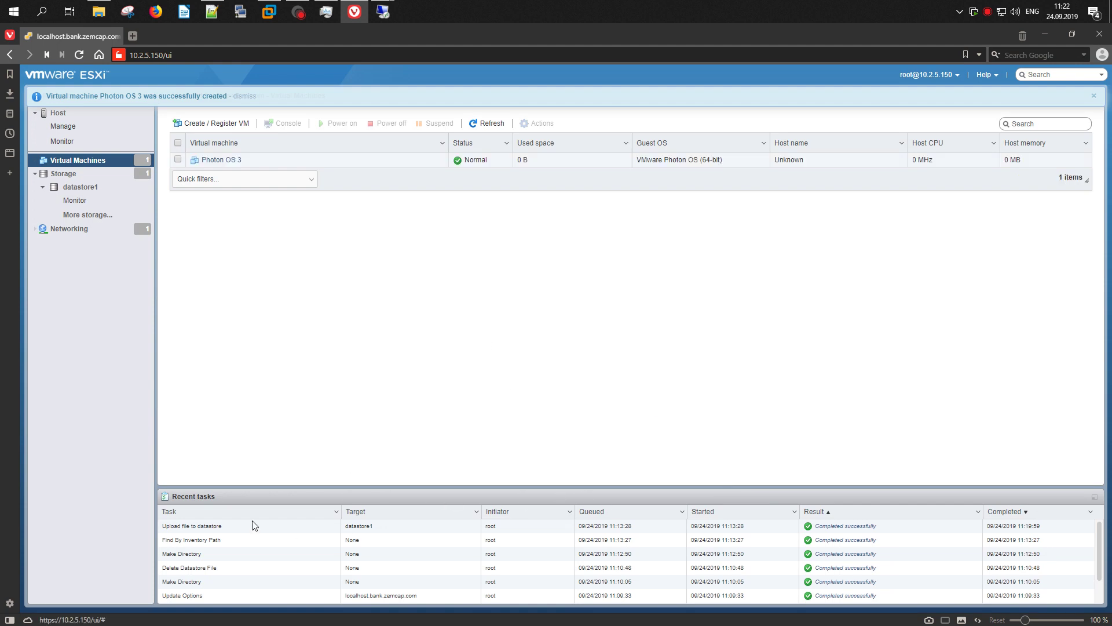
Step: Power on the Photon OS 3 VM from its page and open its console at the installer boot menu
left_click(238, 526)
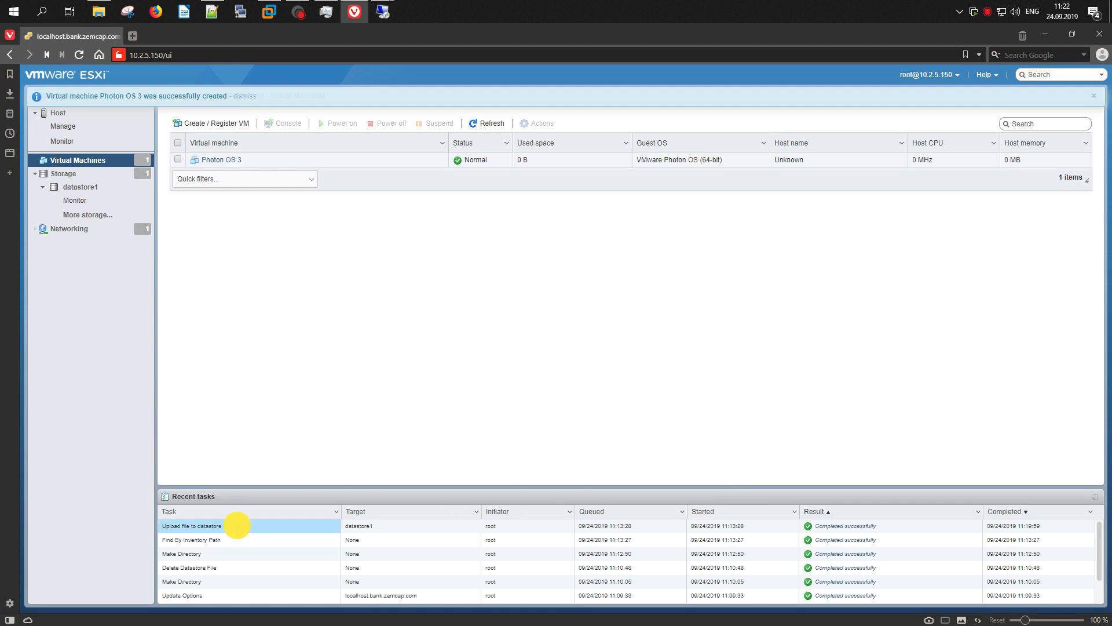
left_click(222, 161)
left_click(221, 161)
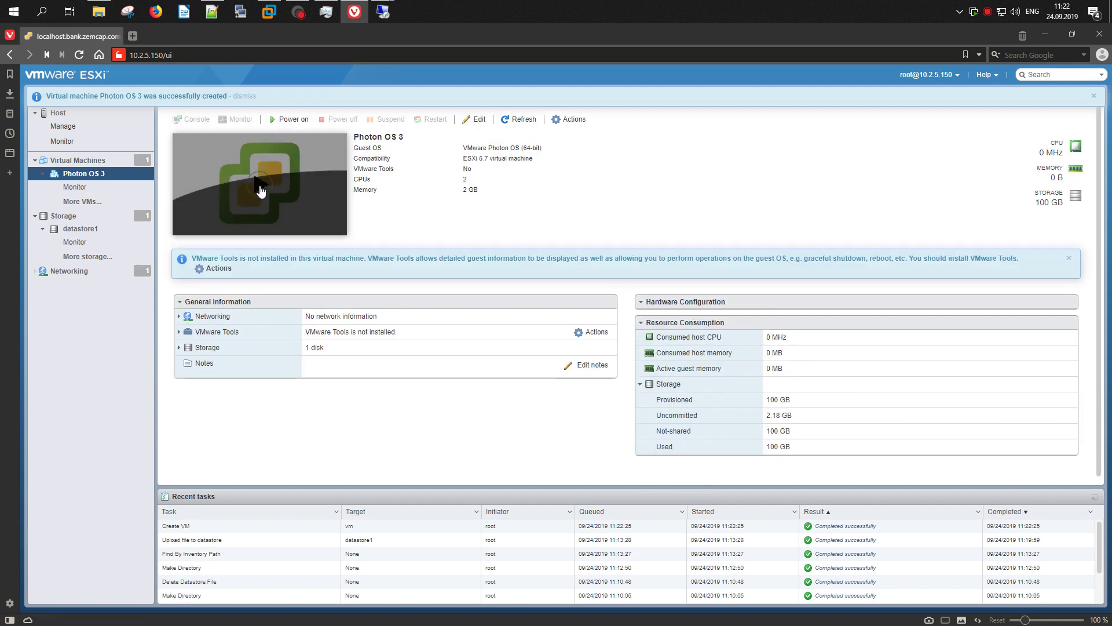
left_click(259, 184)
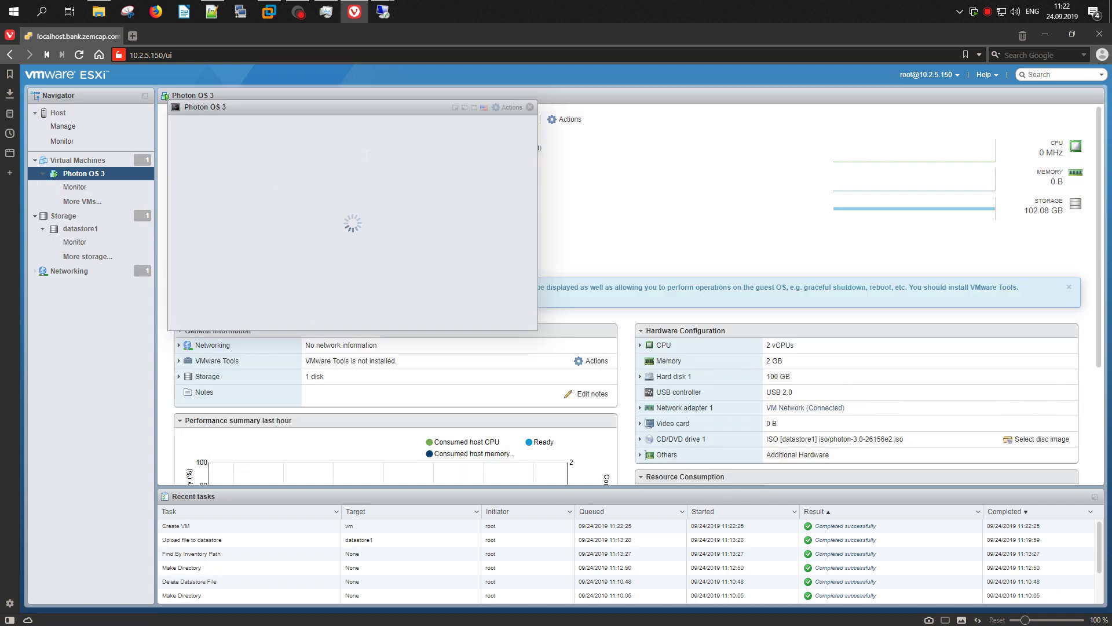
left_click_drag(377, 106, 576, 181)
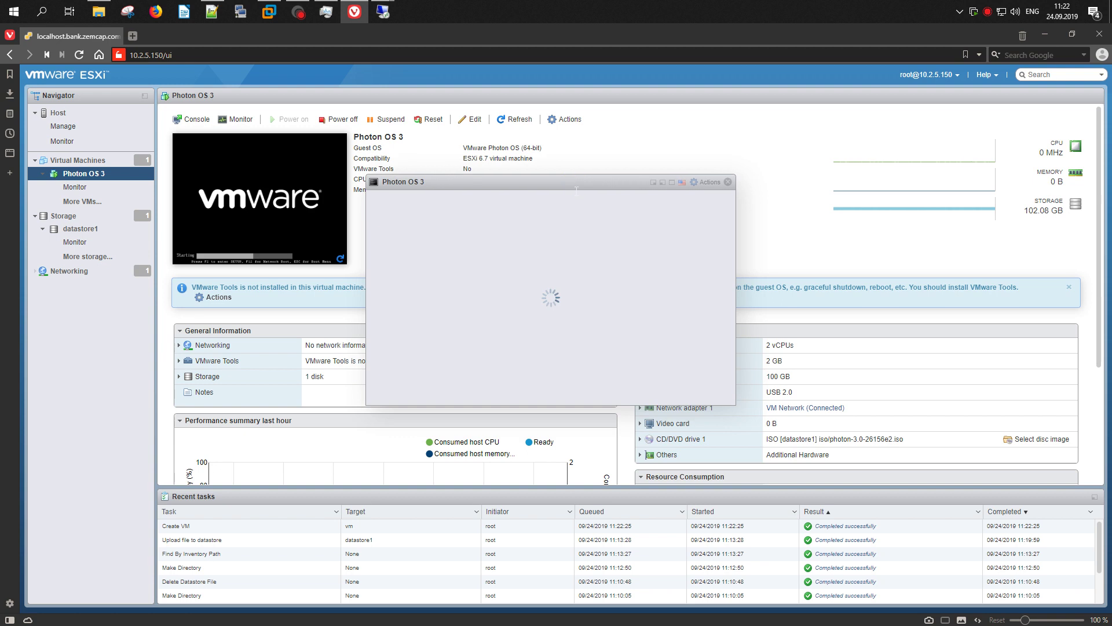
left_click(728, 182)
left_click(287, 188)
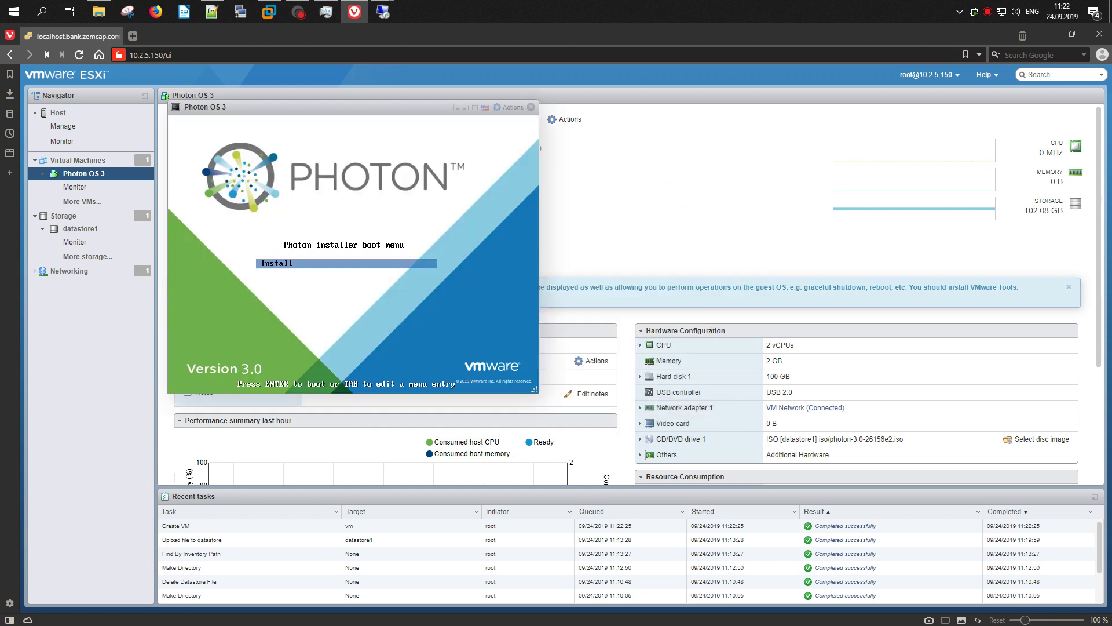
Step: Boot the Install entry in the console and wait for the VMware 3.0 license agreement
mouse_move(378, 107)
left_mouse_down()
mouse_move(633, 164)
mouse_move(596, 169)
left_mouse_up()
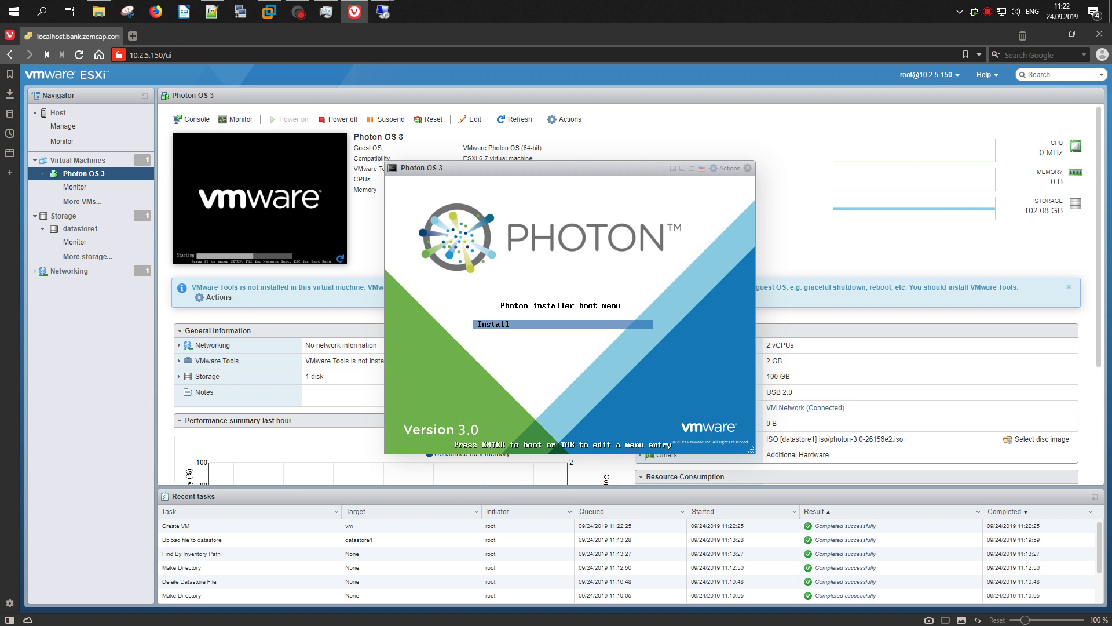
key("Return")
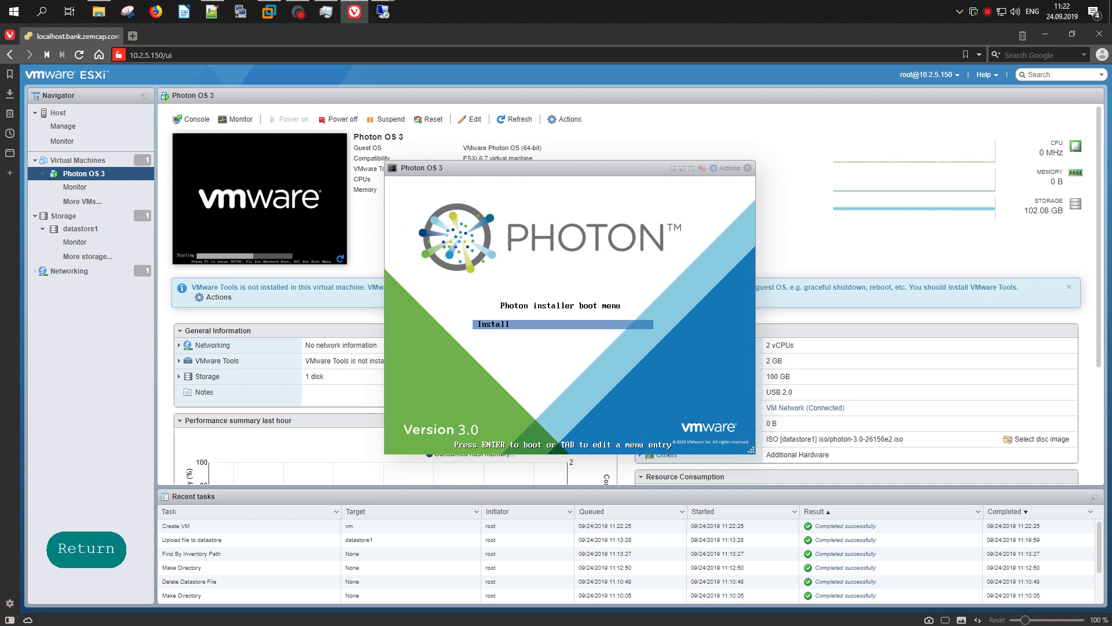
key("Return")
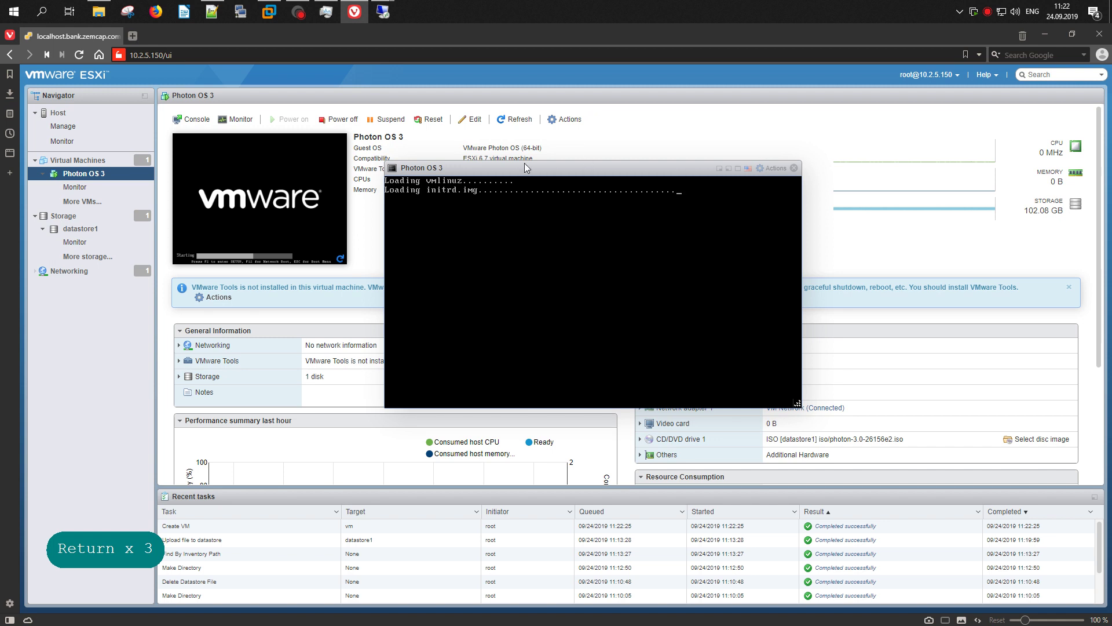
left_click_drag(523, 167, 518, 218)
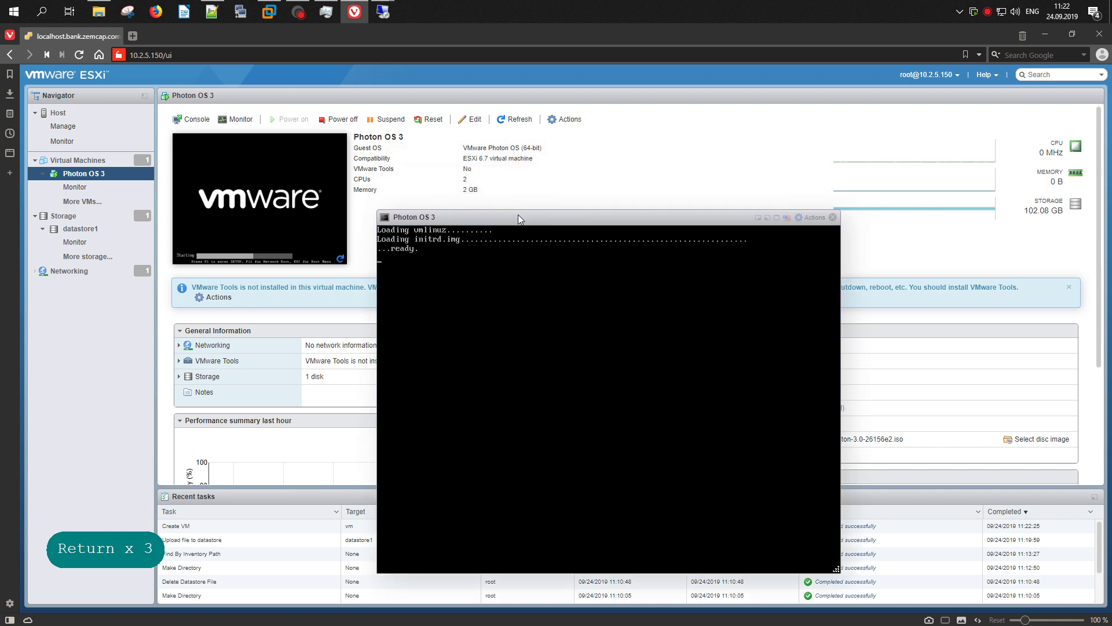
left_click(517, 214)
left_click_drag(517, 214, 519, 200)
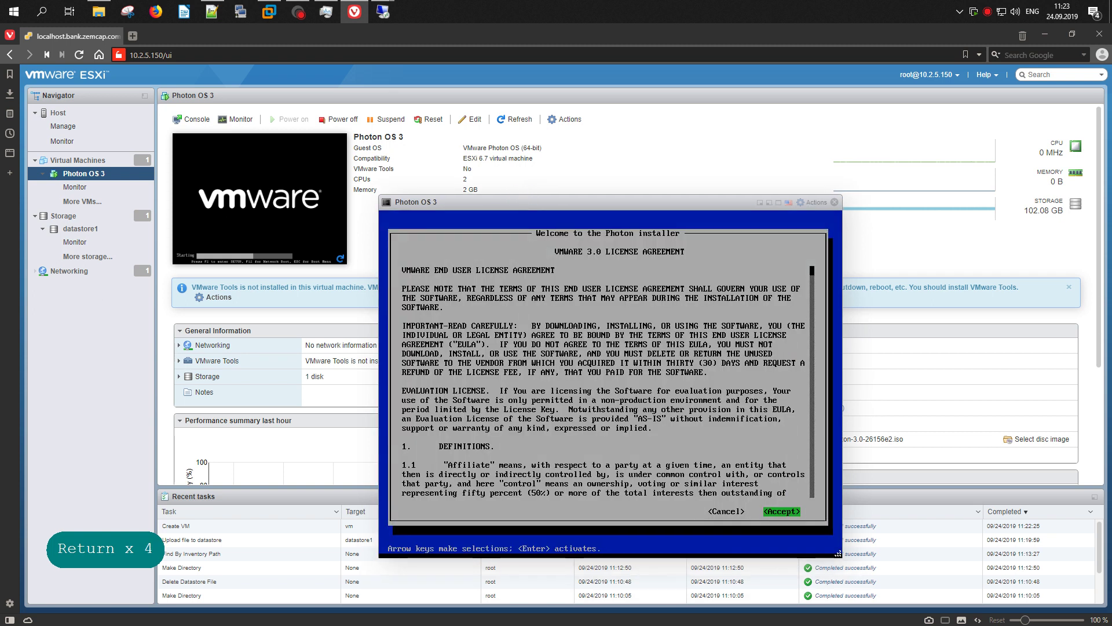
Step: Accept the Photon license agreement and select the Photon Minimal installation
left_click(528, 407)
key("Return")
key("Return")
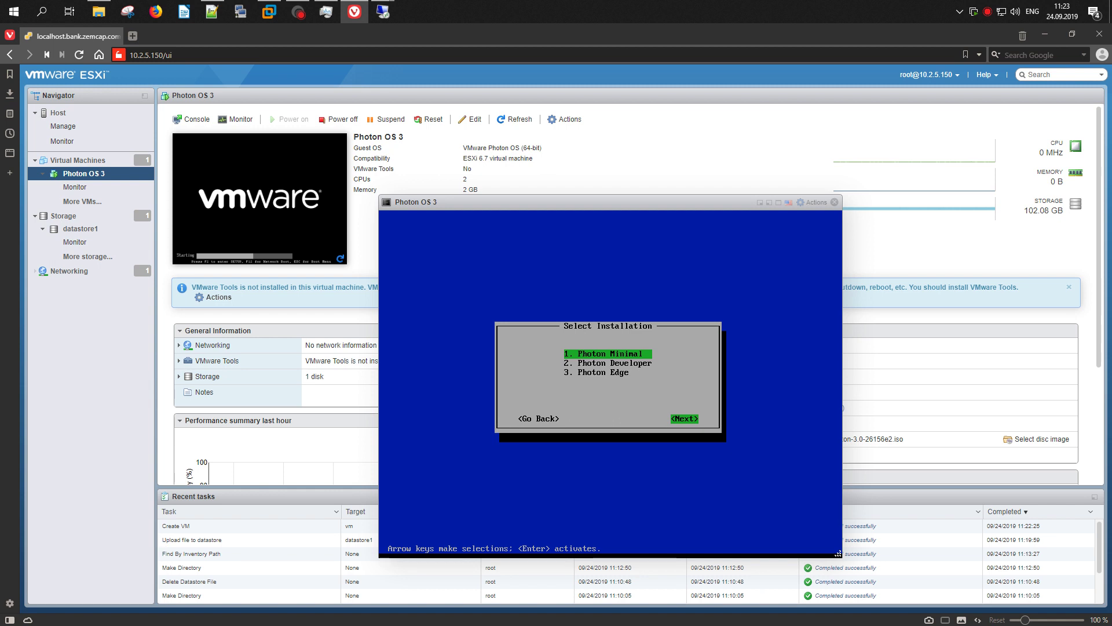
key("Down")
key("Down")
key("Up")
key("Up")
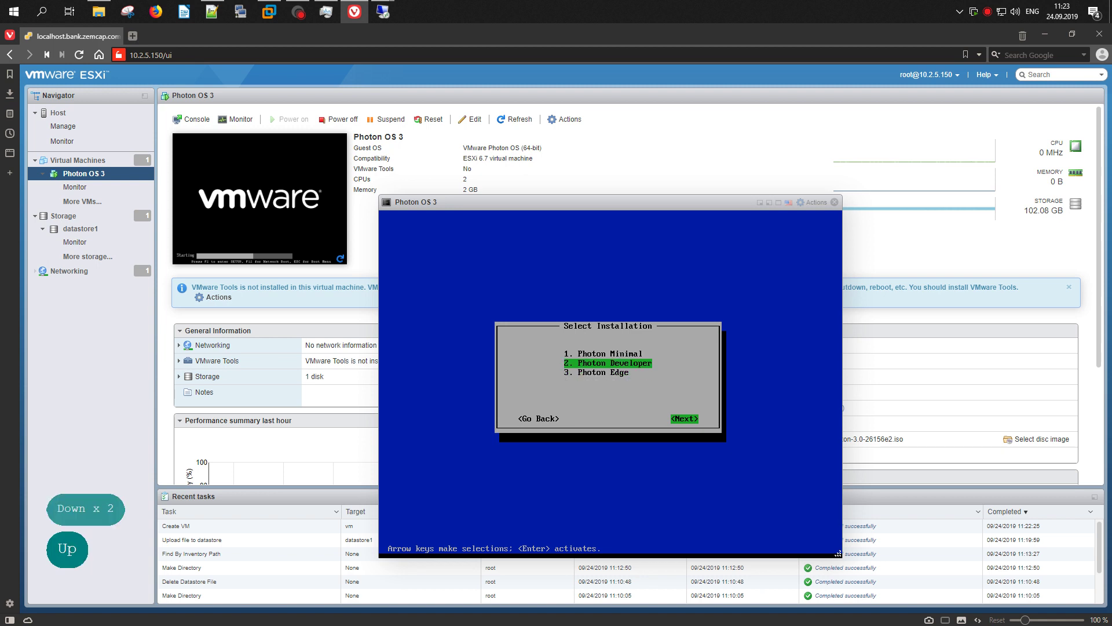
key("Return")
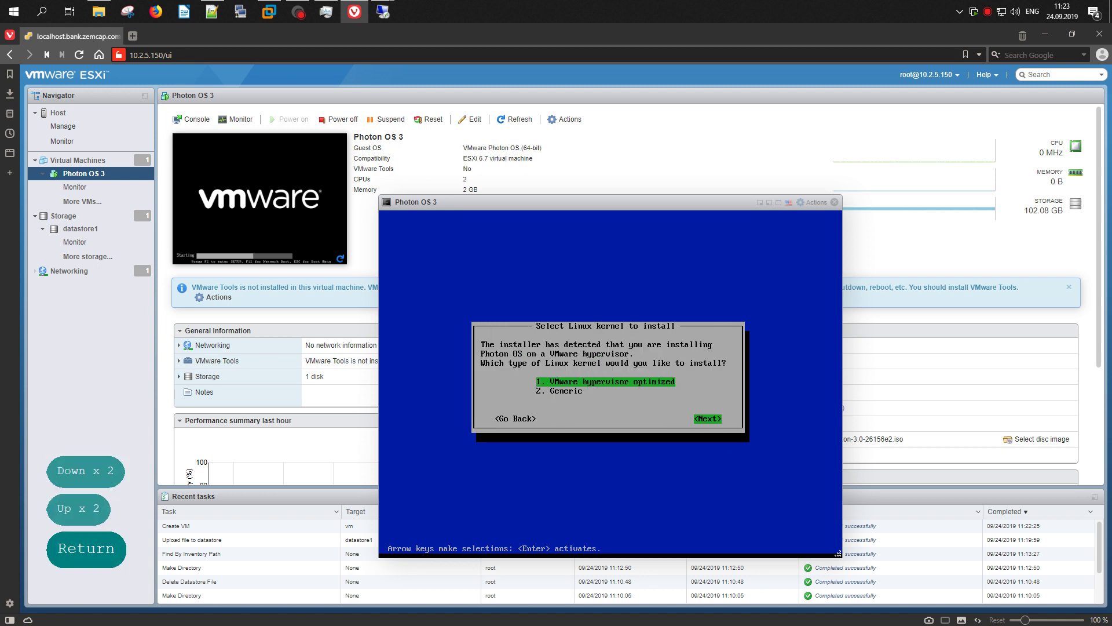
Step: Keep the VMware hypervisor optimized kernel to reach the hostname prompt
key("Down")
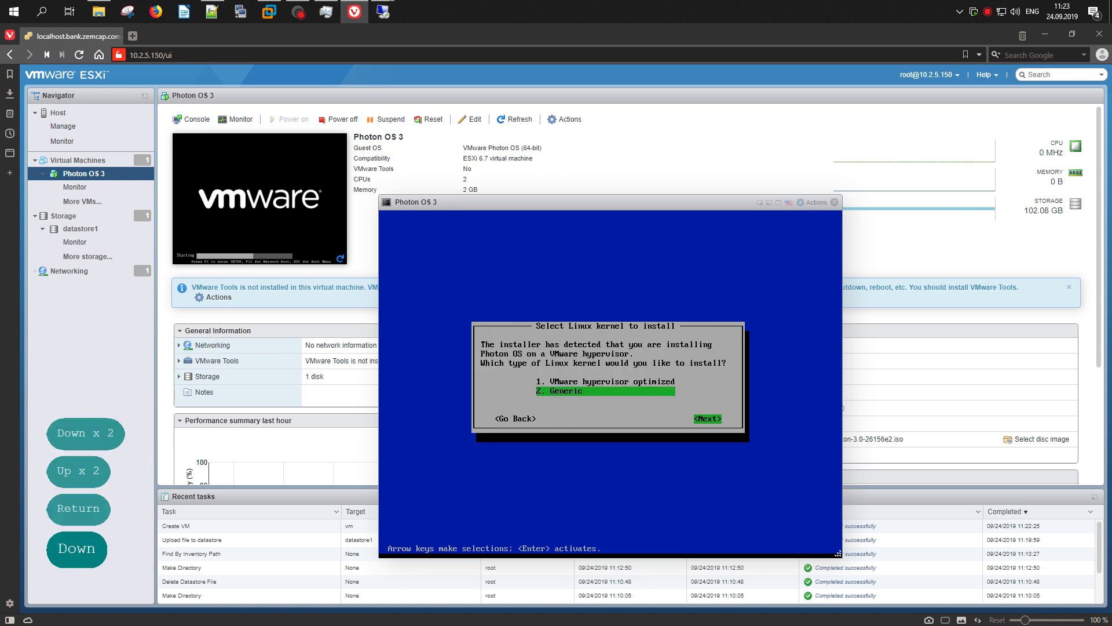
key("Up")
key("Return")
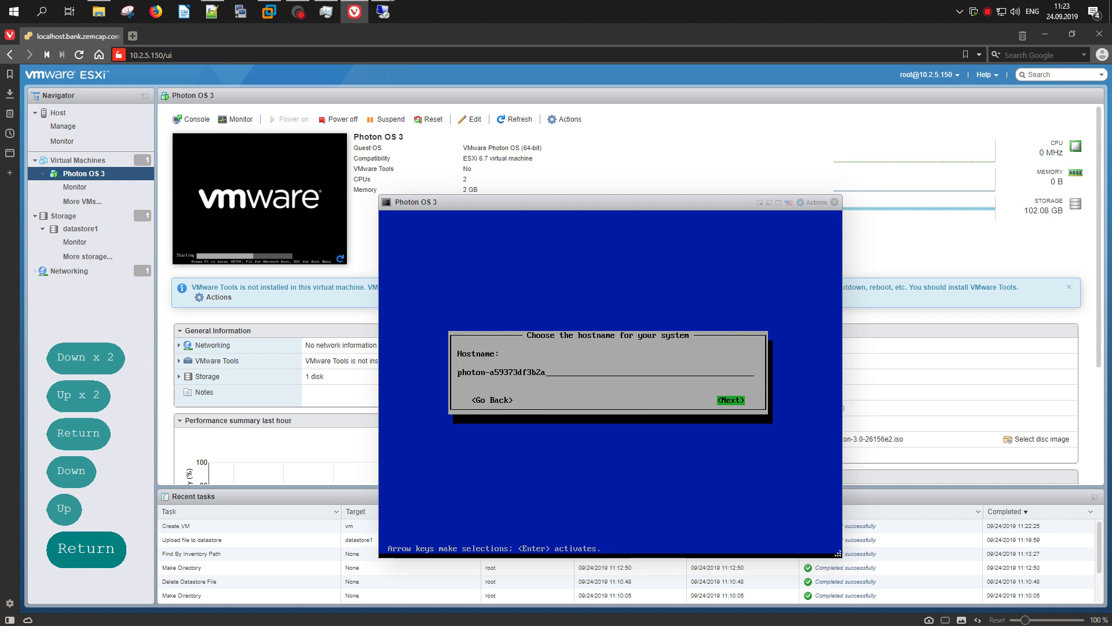
Step: Replace the default hostname with 'VMware-Photon-OS-3' and confirm it
key("BackSpace")
key("BackSpace")
key("BackSpace")
key("BackSpace")
key("BackSpace")
key("BackSpace")
key("BackSpace")
key("BackSpace")
key("BackSpace")
key("BackSpace")
key("BackSpace")
key("BackSpace")
key("BackSpace")
key("BackSpace")
key("BackSpace")
key("BackSpace")
key("BackSpace")
key("BackSpace")
key("BackSpace")
key("BackSpace")
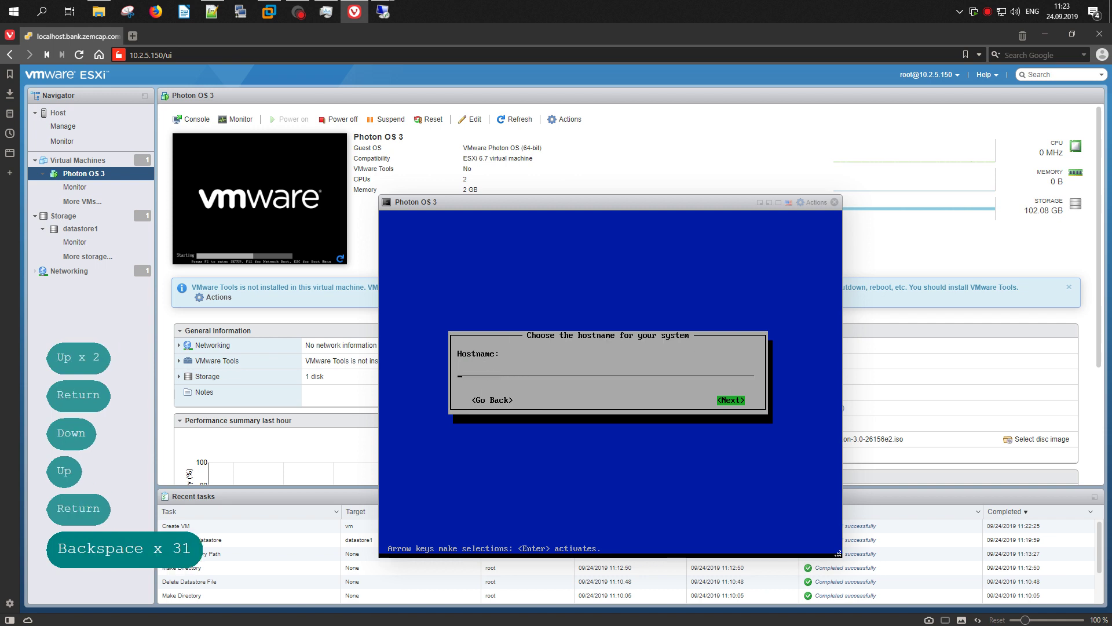
type("v")
key("BackSpace")
key("BackSpace")
key("Caps_Lock")
type("V")
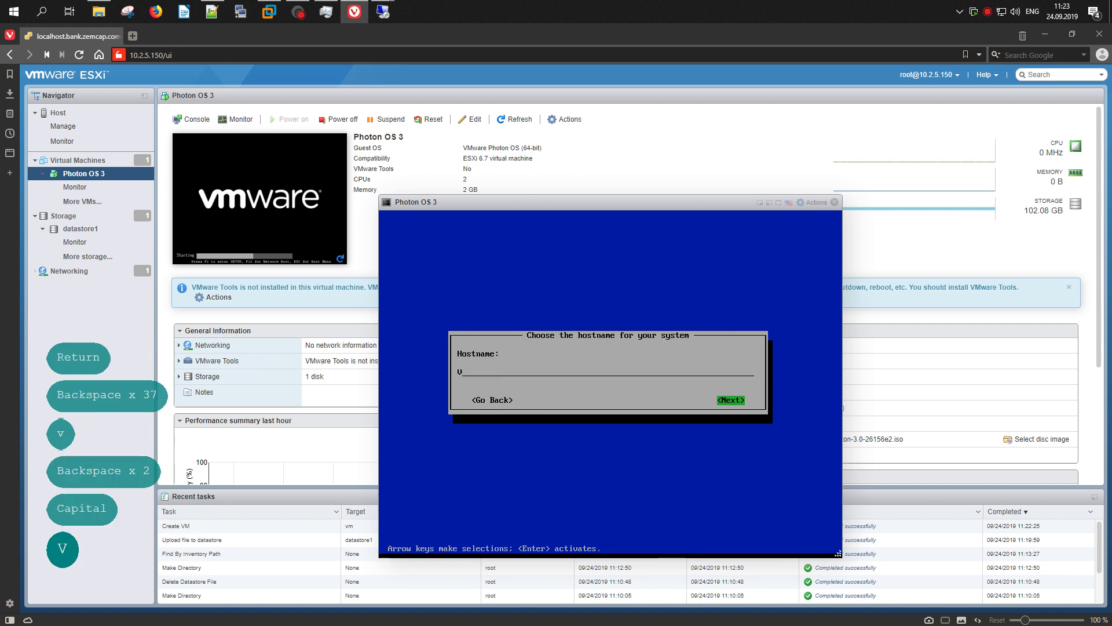
type("M")
key("Caps_Lock")
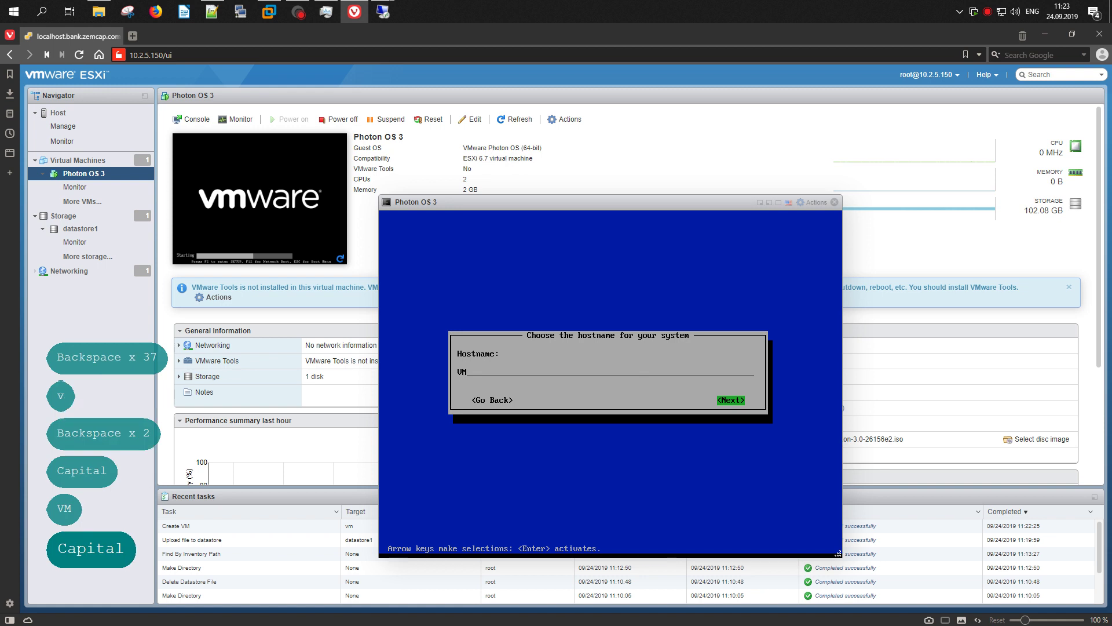
type("ware-")
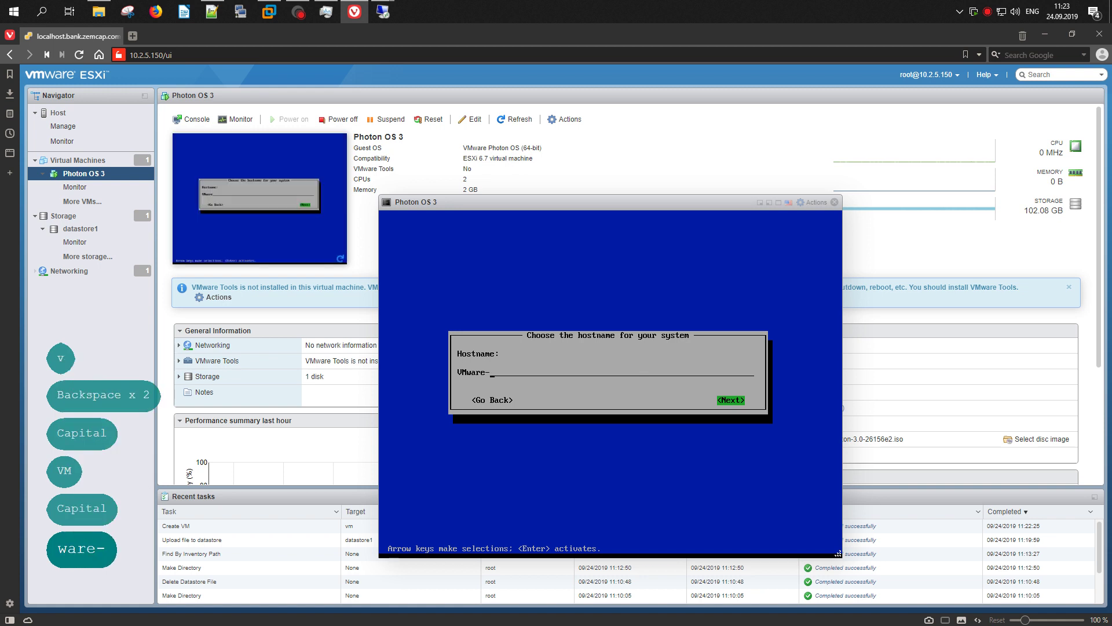
type("p")
key("Caps_Lock")
key("BackSpace")
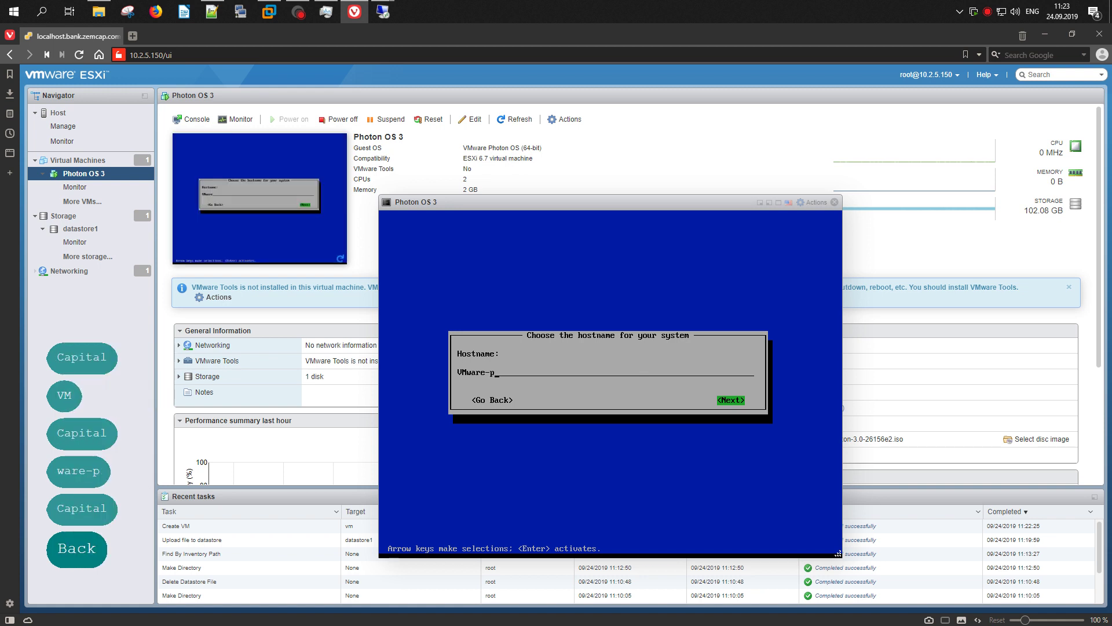
type("P")
key("Caps_Lock")
type("h")
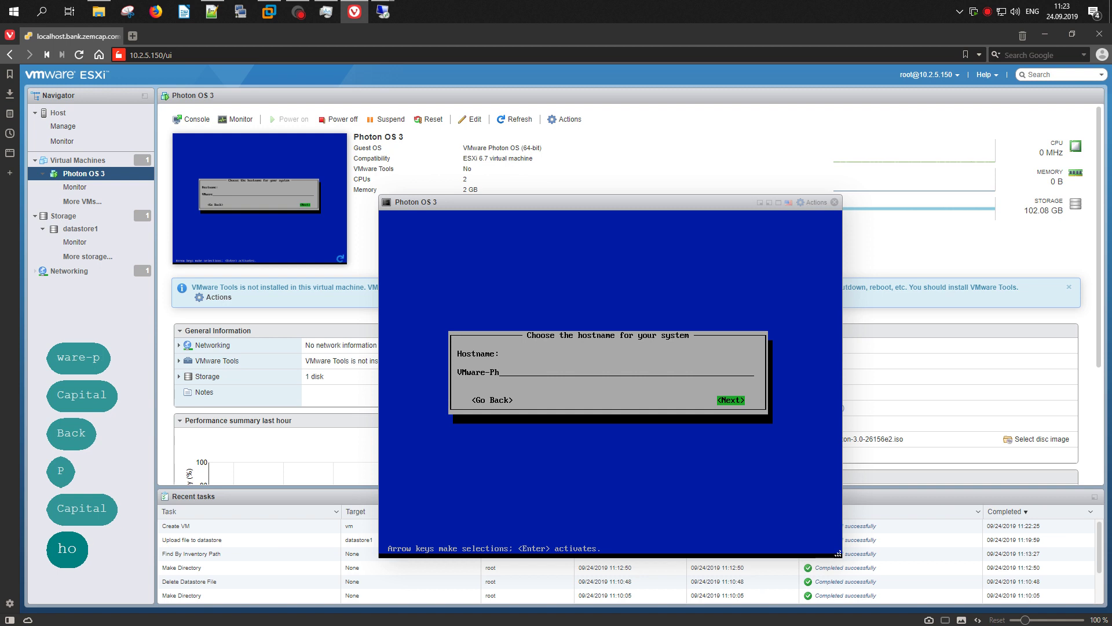
type("oton")
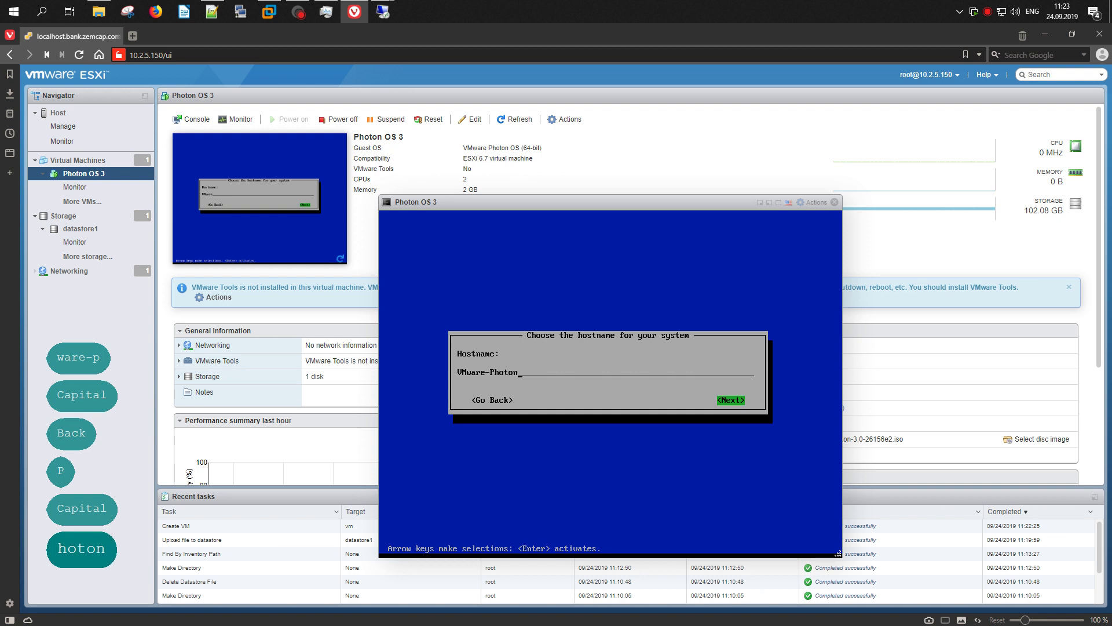
type("-")
type("os")
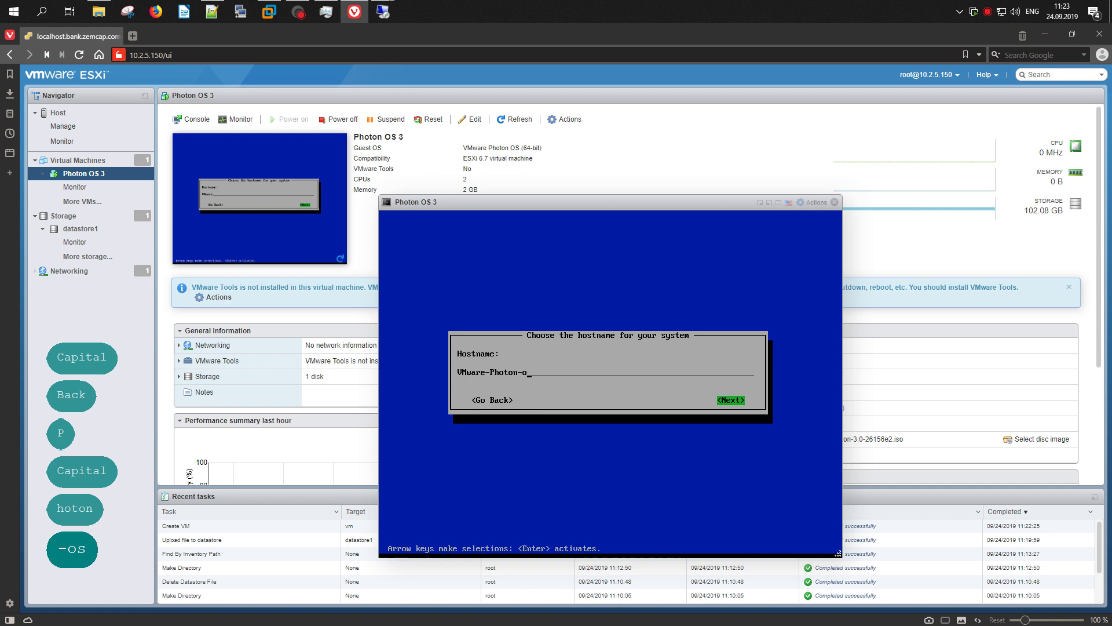
key("BackSpace")
key("BackSpace")
key("Caps_Lock")
type("S-")
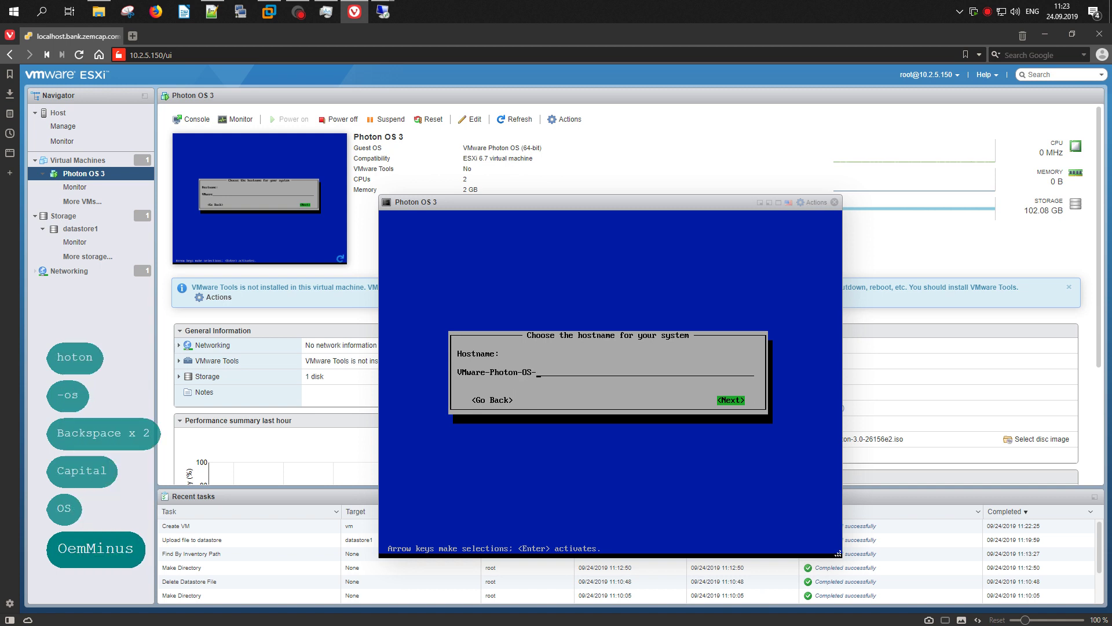
type("3")
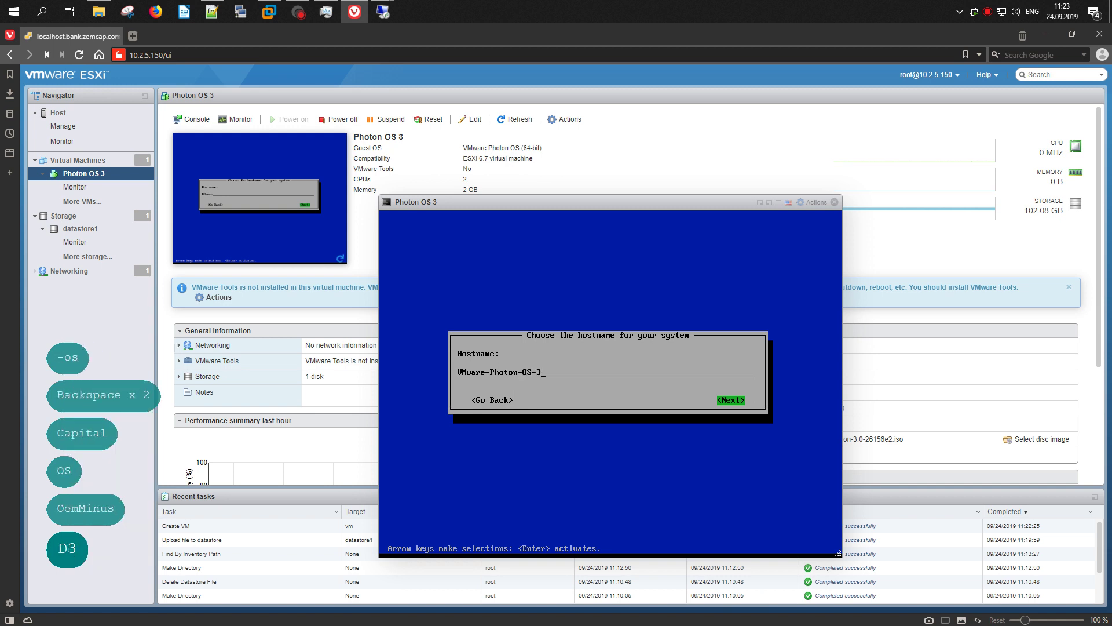
key("Return")
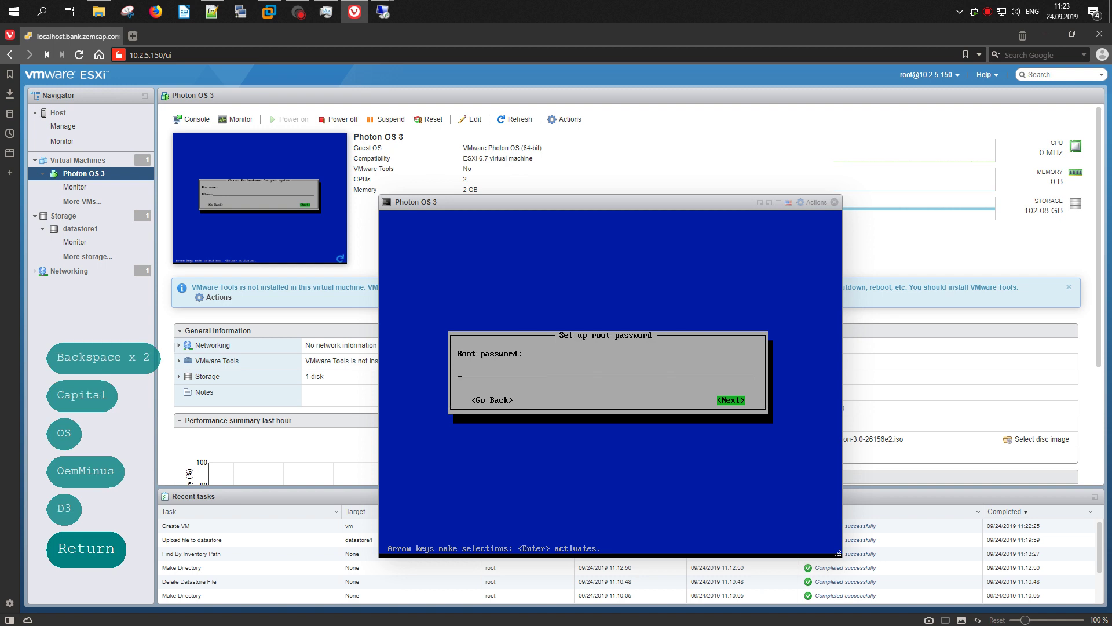
Step: Enter the chosen root password for the Photon installation, correcting typos along the way
key("Caps_Lock")
key("Caps_Lock")
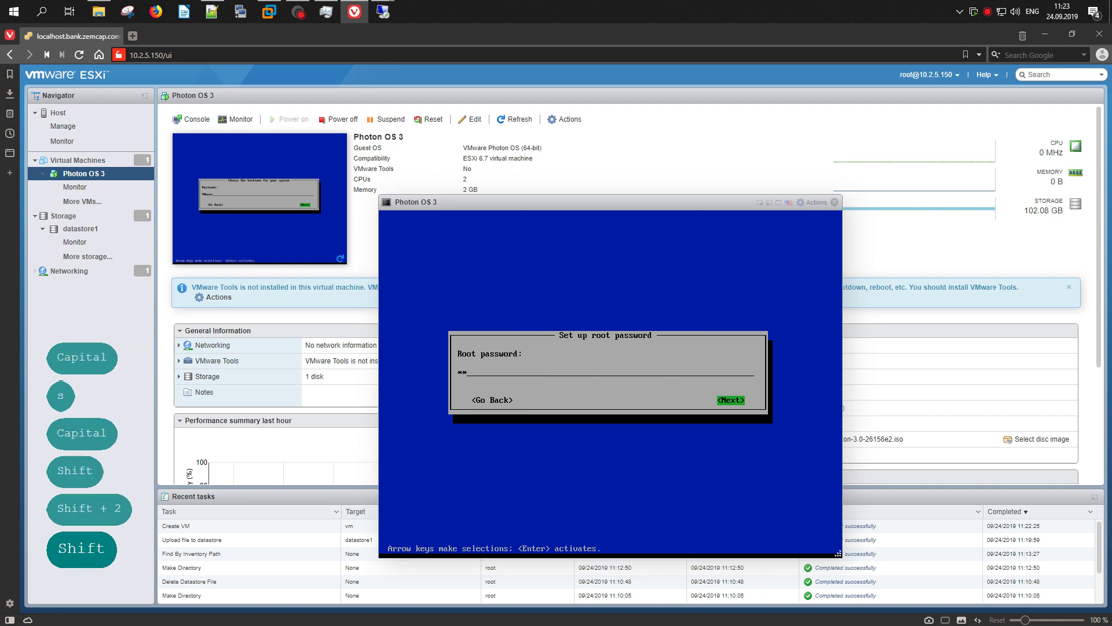
key("BackSpace")
key("BackSpace")
key("BackSpace")
key("Caps_Lock")
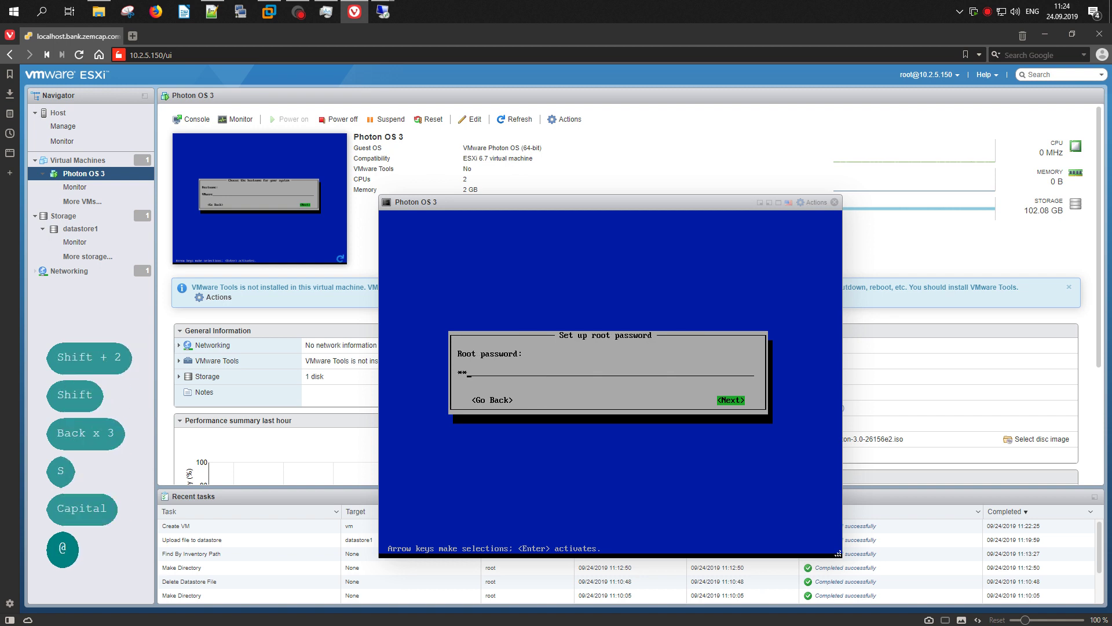
key("BackSpace")
key("BackSpace")
key("BackSpace")
key("BackSpace")
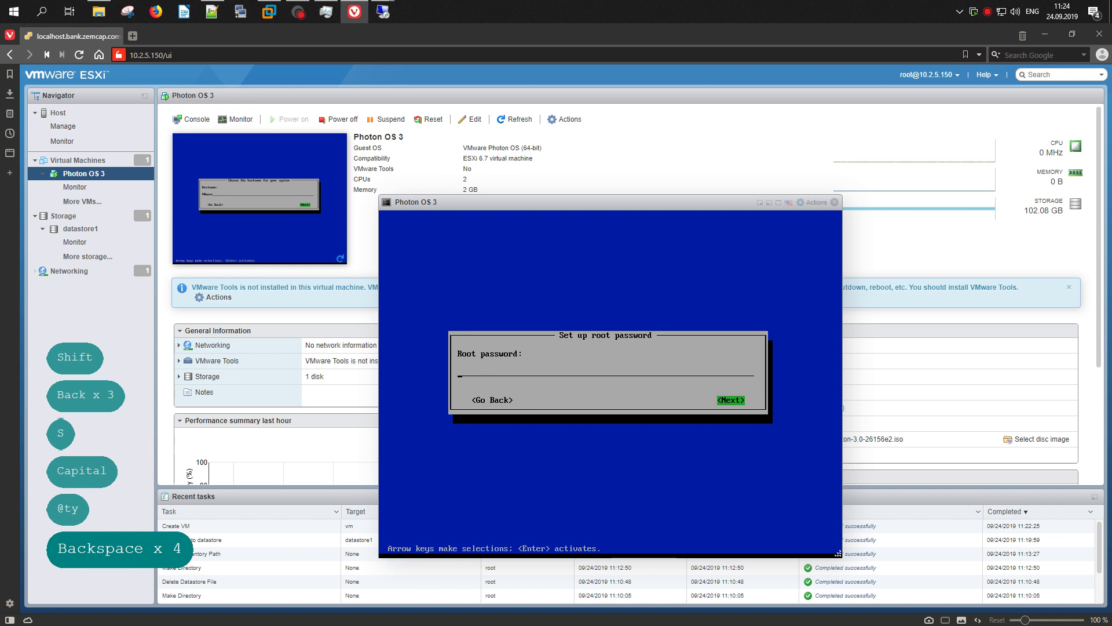
key("BackSpace")
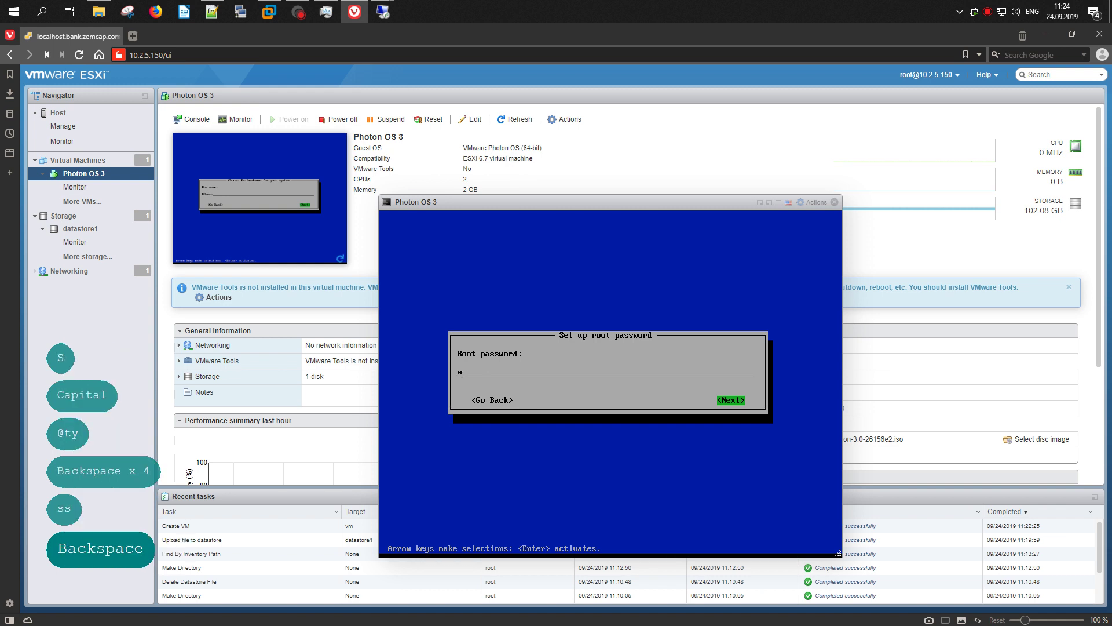
key("Caps_Lock")
key("BackSpace")
key("BackSpace")
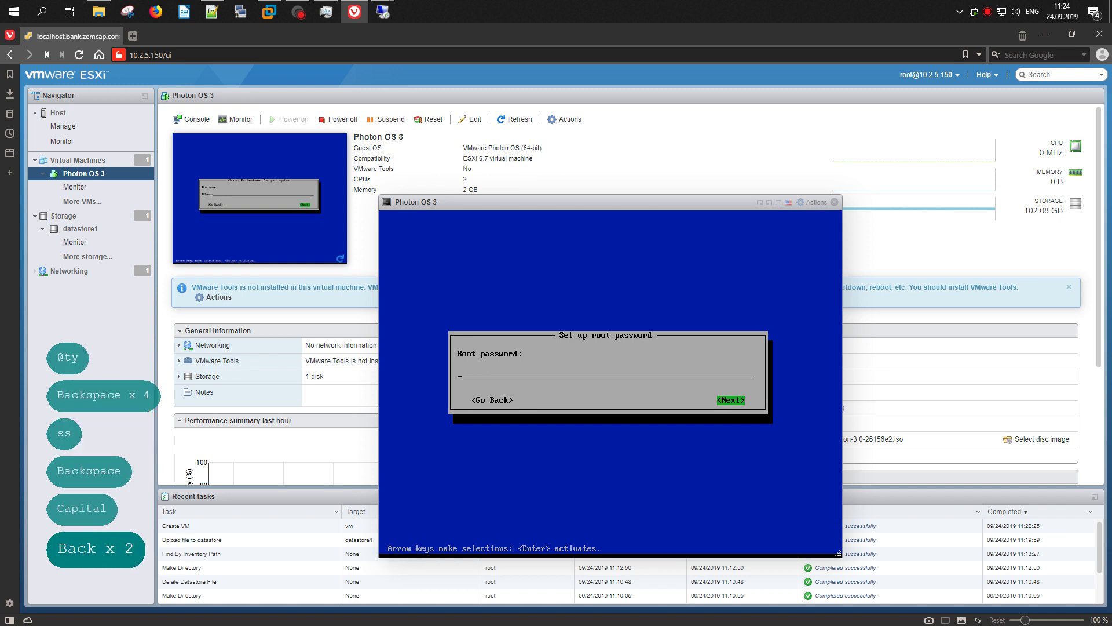
key("Caps_Lock")
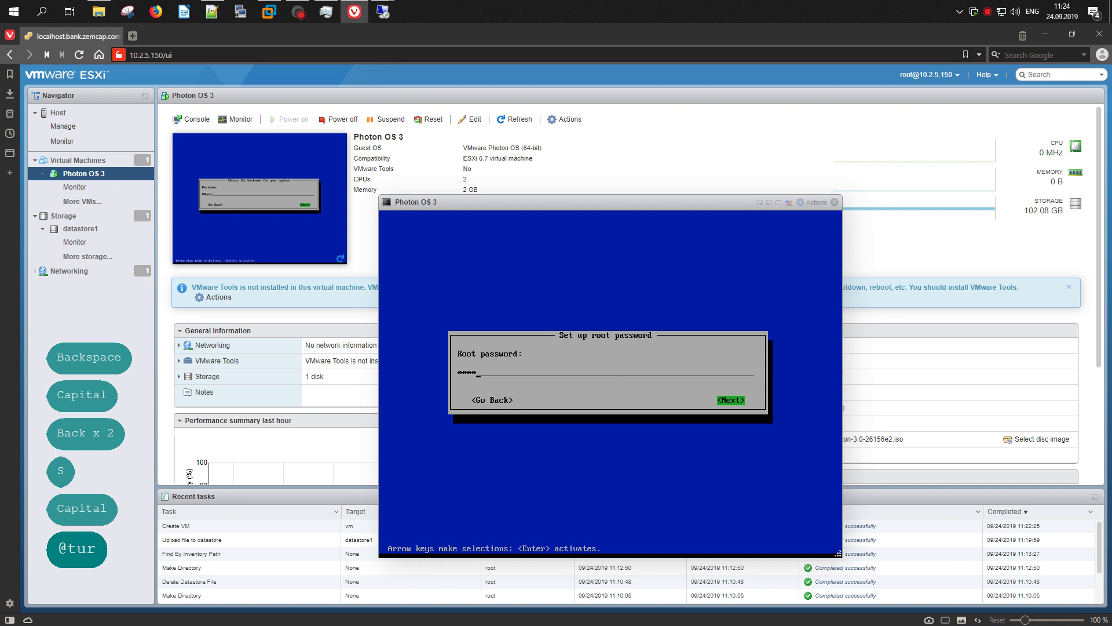
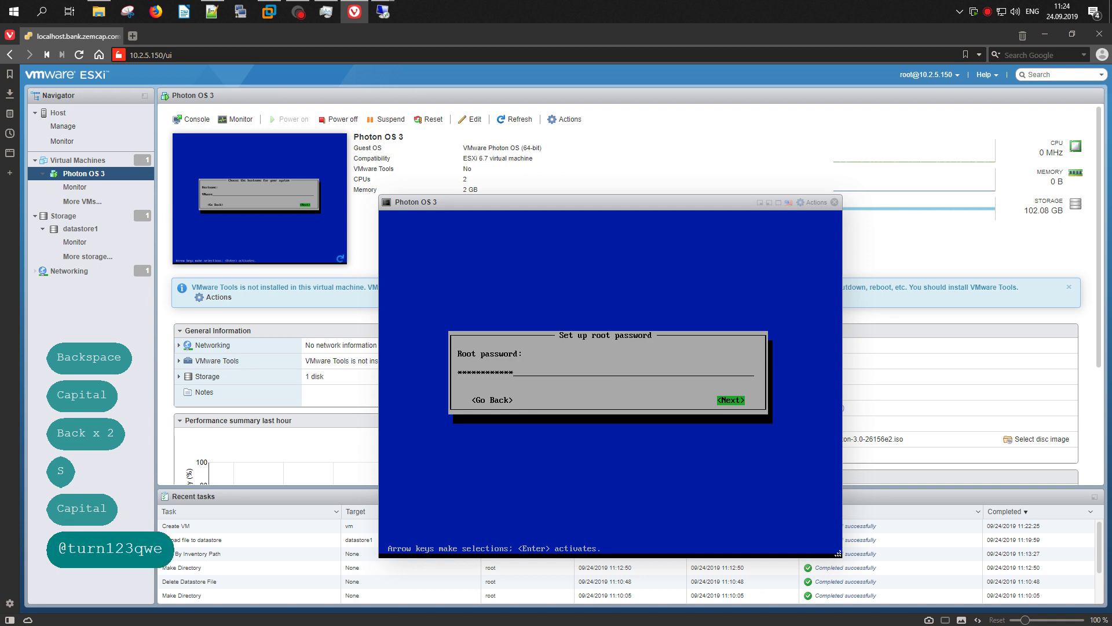
key("Return")
Step: Retype the same root password on the Confirm root password screen to start installing
key("Caps_Lock")
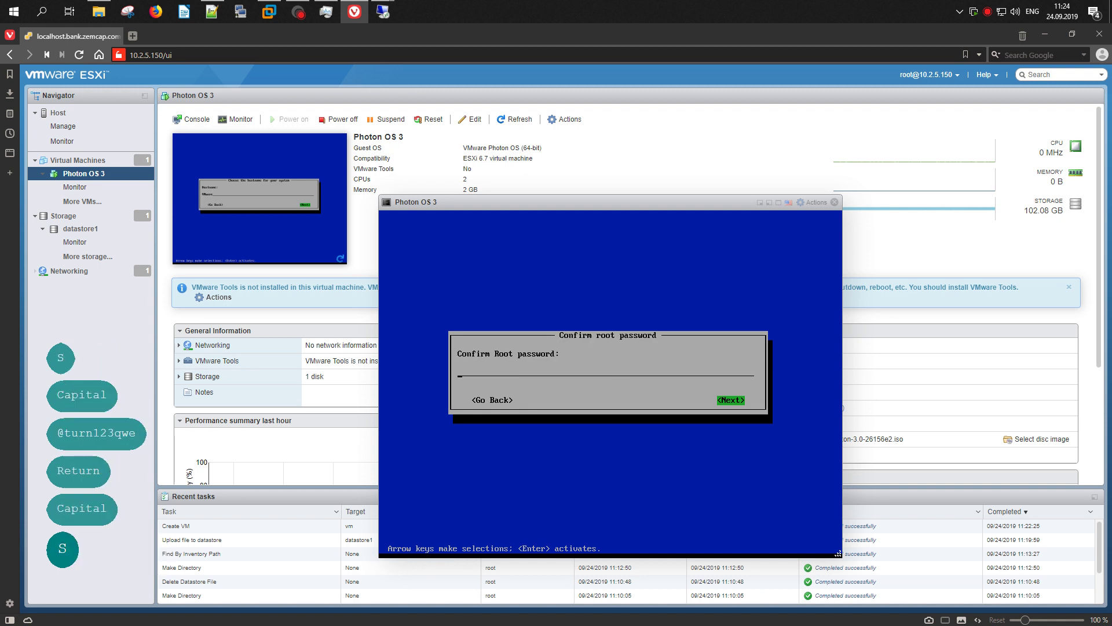
key("Caps_Lock")
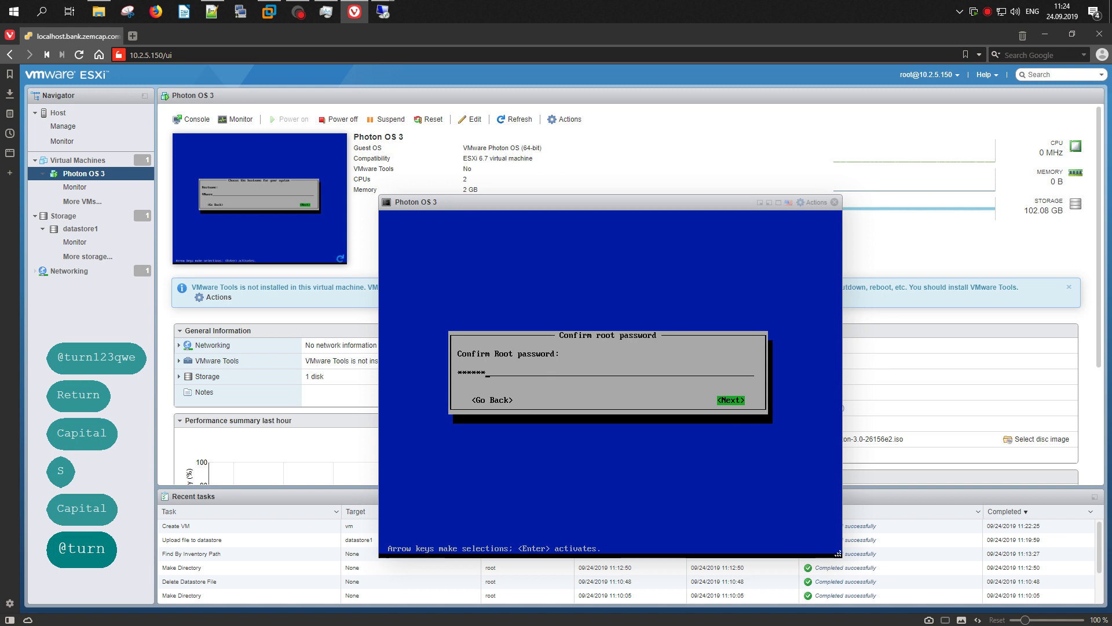
key("Return")
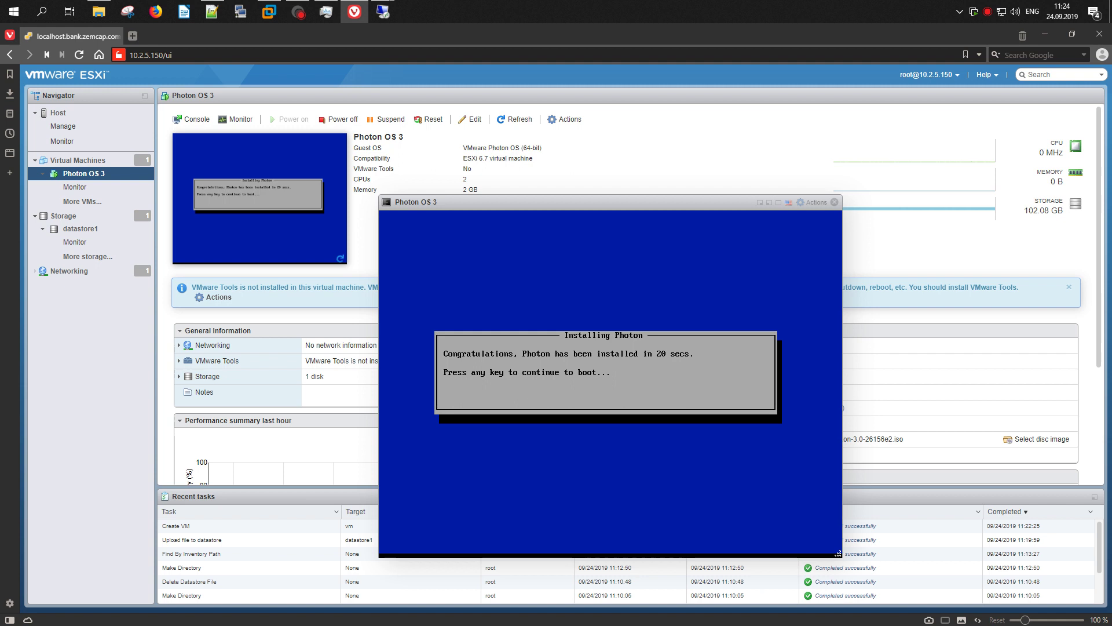
Step: Continue to boot after installation completes and proceed past the Photon splash to the login prompt
key("Return")
key("Return")
key("Return")
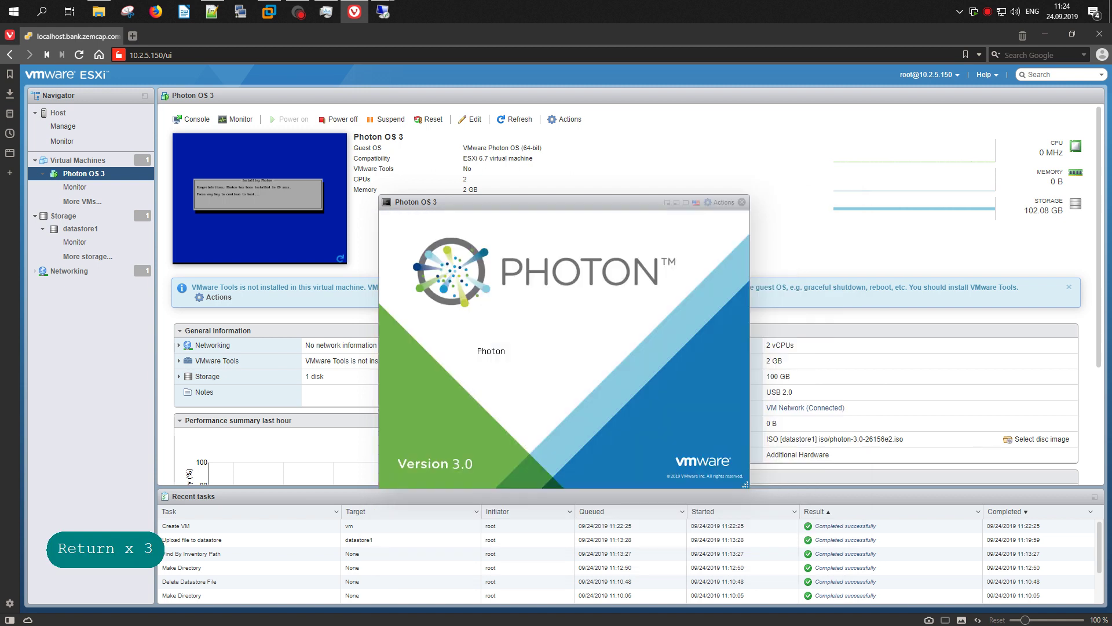
key("Return")
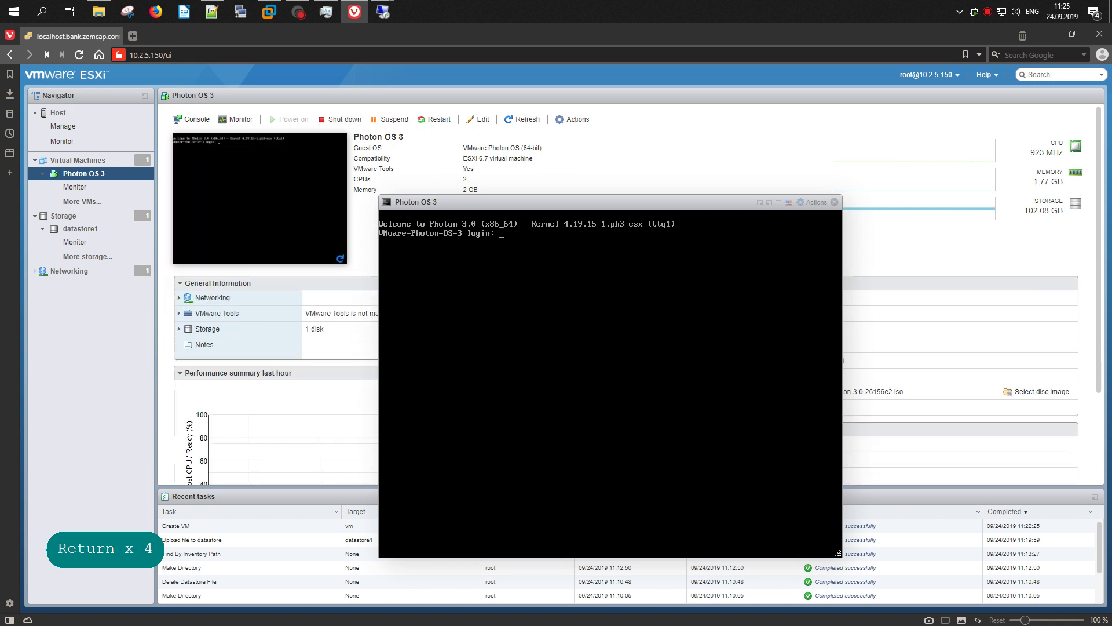
Step: Log in to the Photon console as root with the root password
type("root")
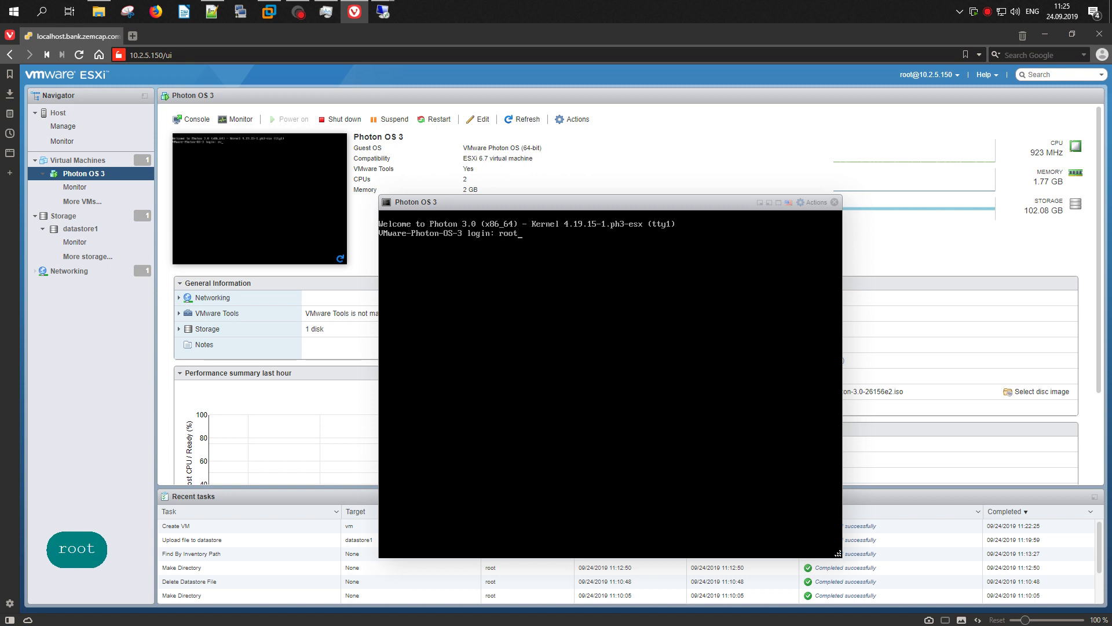
key("Return")
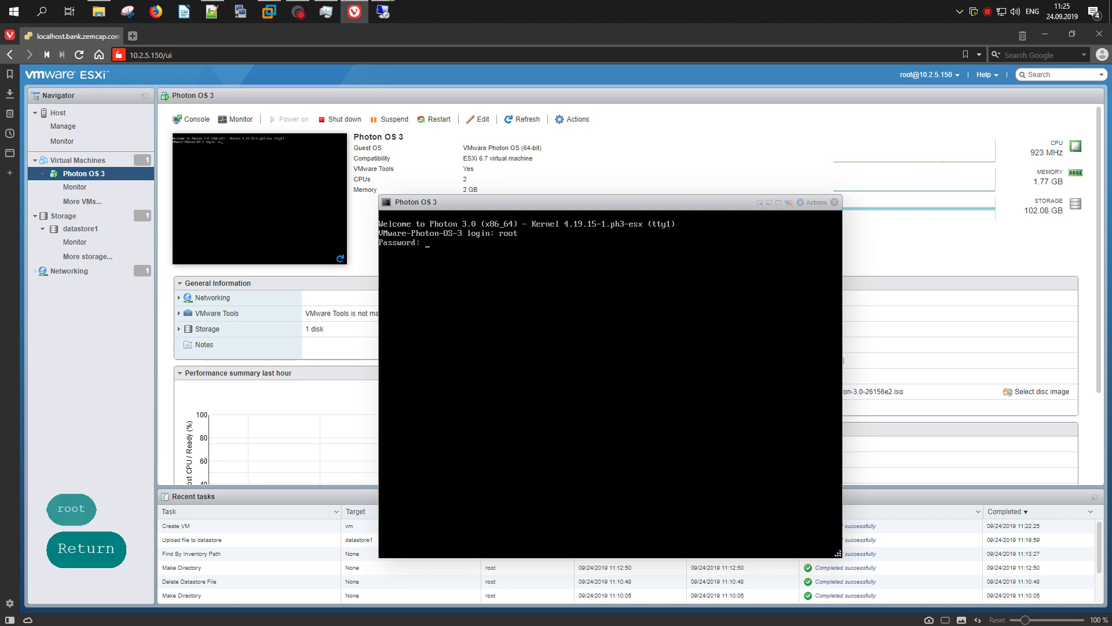
key("Caps_Lock")
key("Caps_Lock")
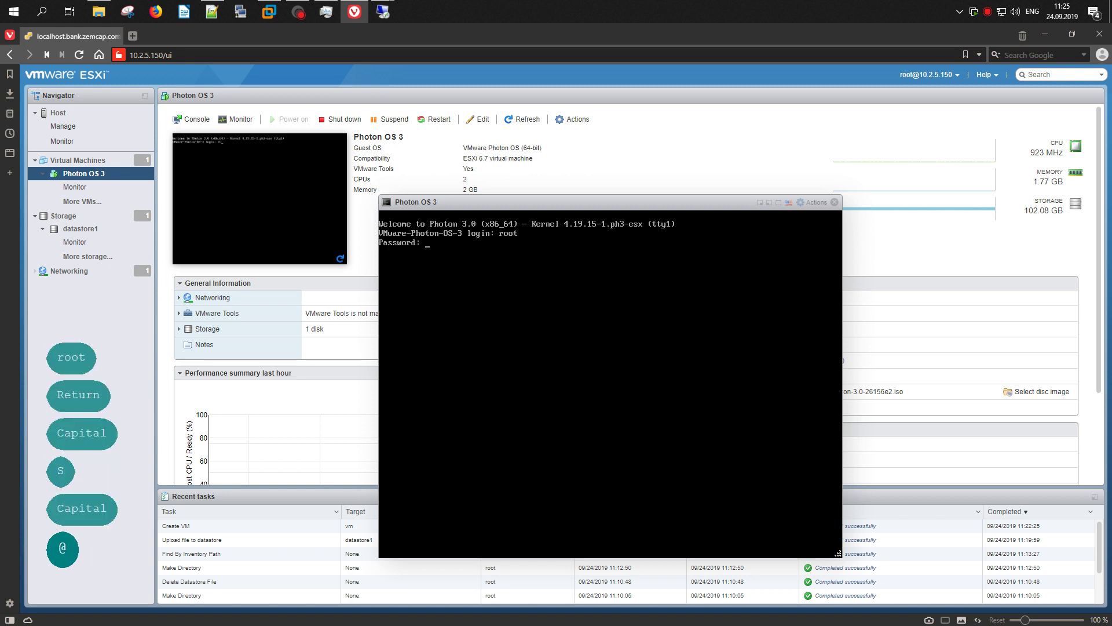
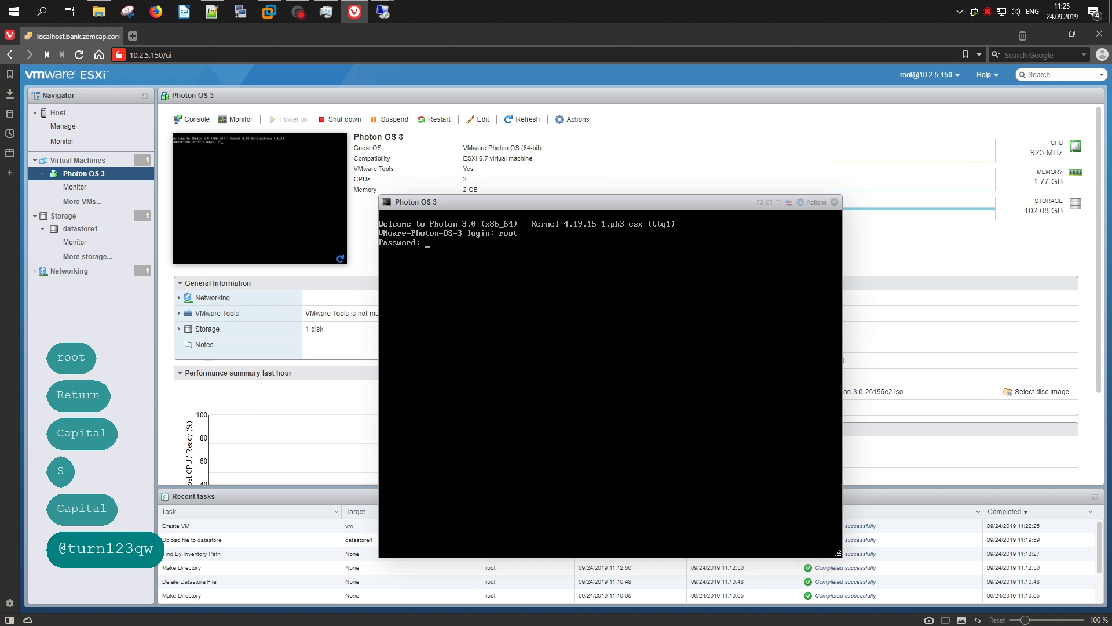
key("Return")
Step: Run 'ip a', then rerun it as 'ip a | grep inet' to show the 10.2.5.153 address
key("Return")
key("Return")
type("ip a")
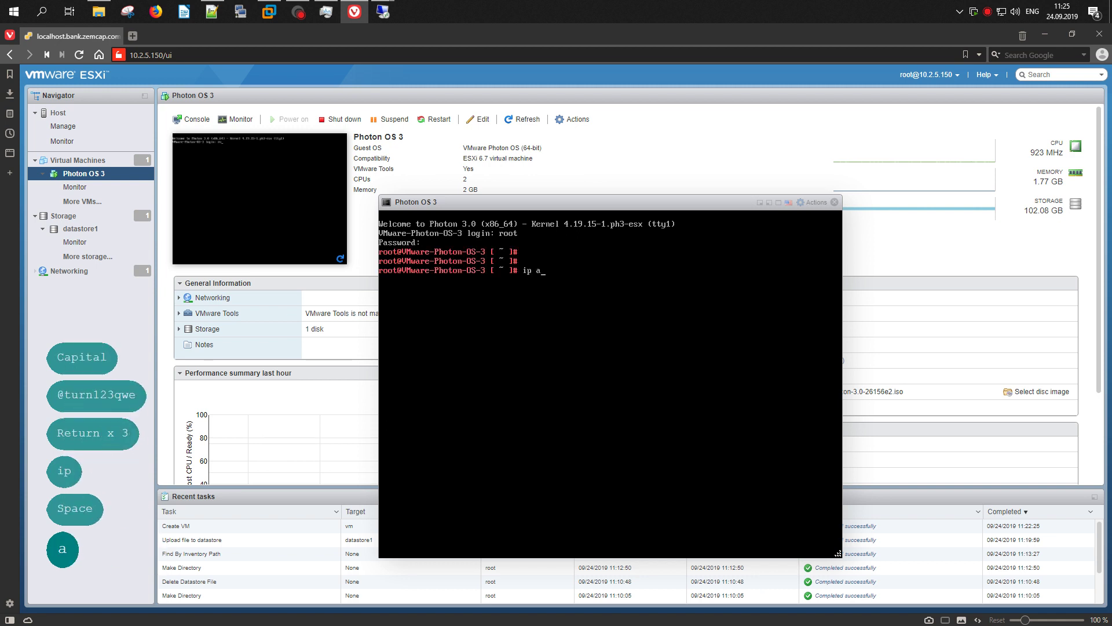
key("Return")
key("Up")
type("|")
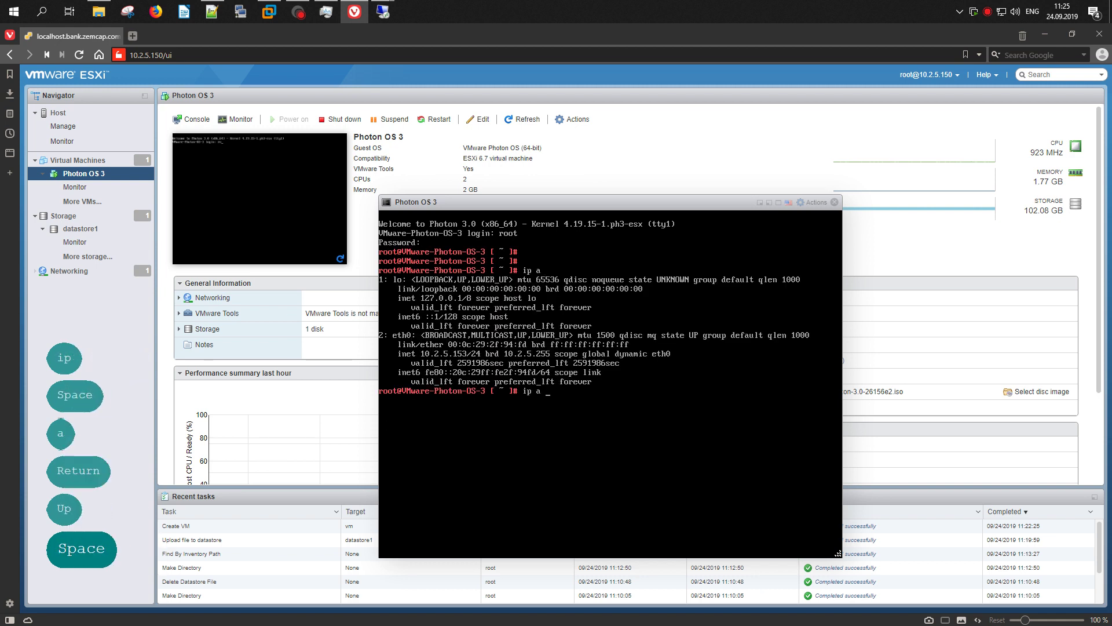
type(" greo")
key("BackSpace")
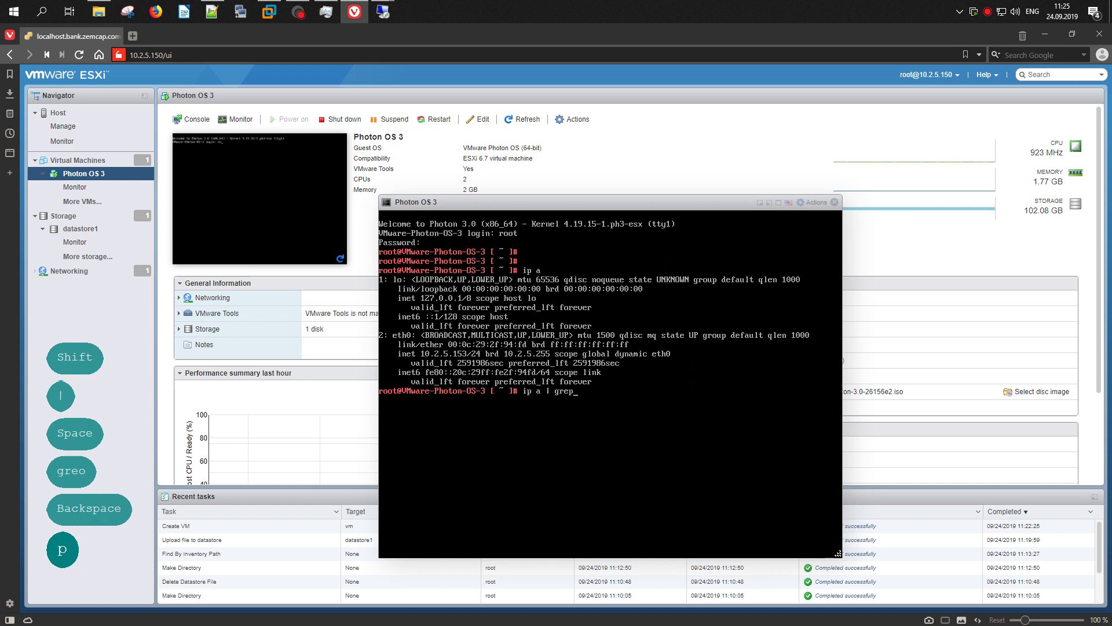
type("p inet")
key("Return")
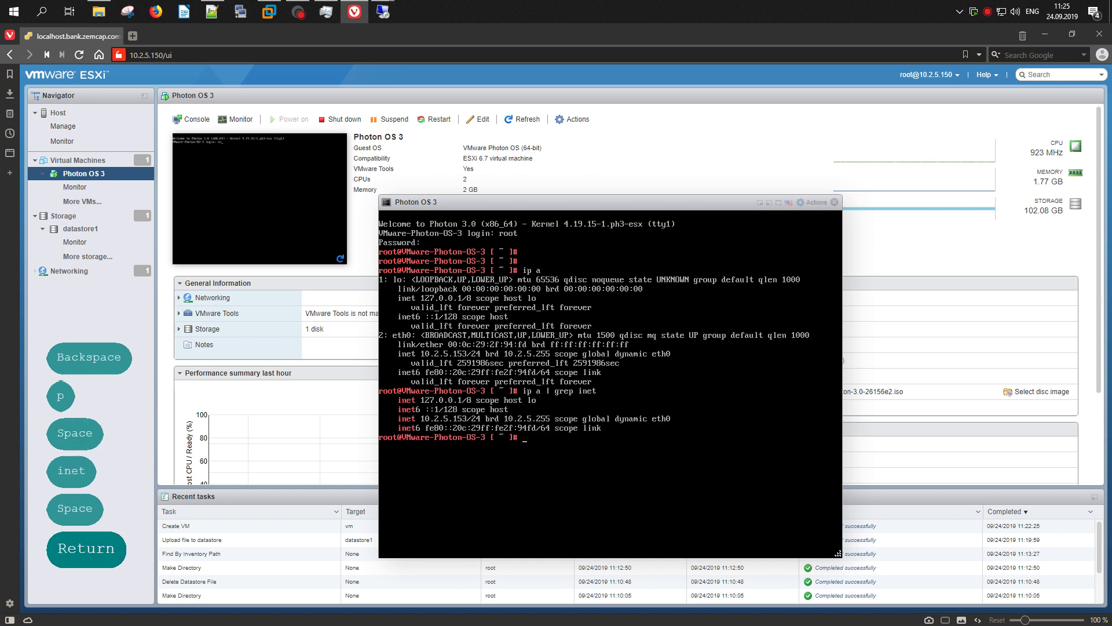
left_click(241, 12)
mouse_move(550, 149)
left_mouse_down()
mouse_move(666, 214)
mouse_move(513, 448)
mouse_move(489, 443)
mouse_move(496, 450)
left_mouse_up()
type("root@#")
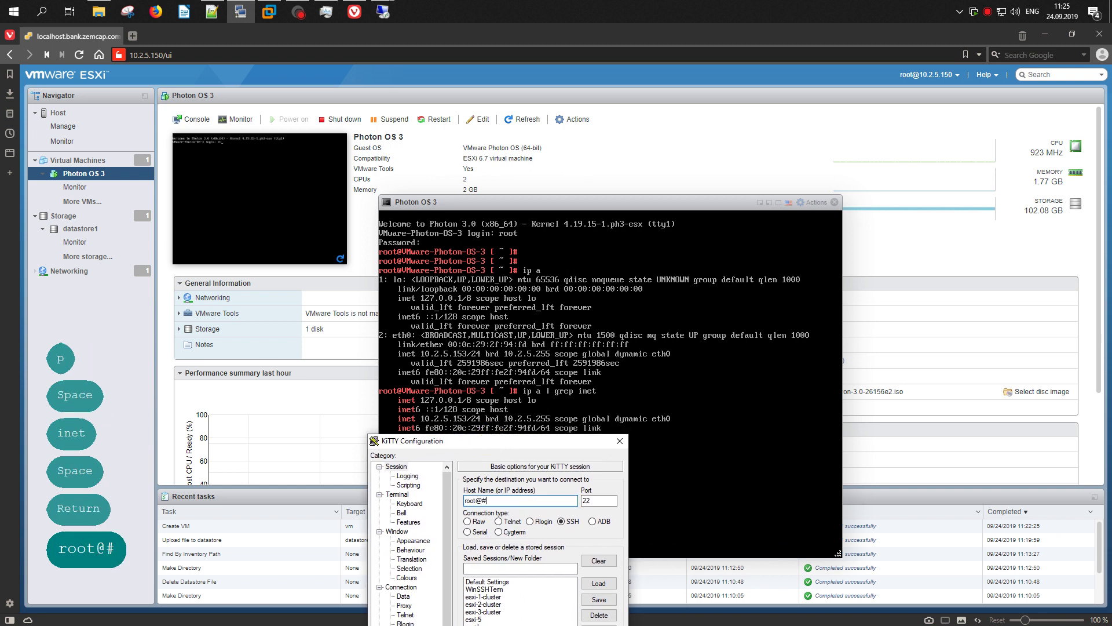
key("BackSpace")
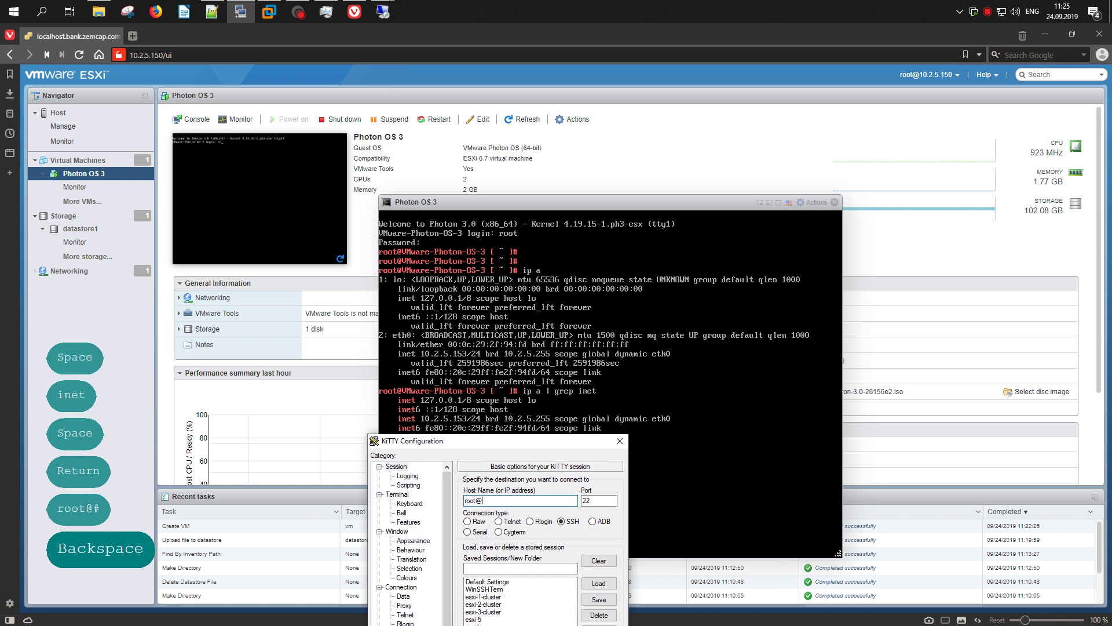
type("10.2.5.153")
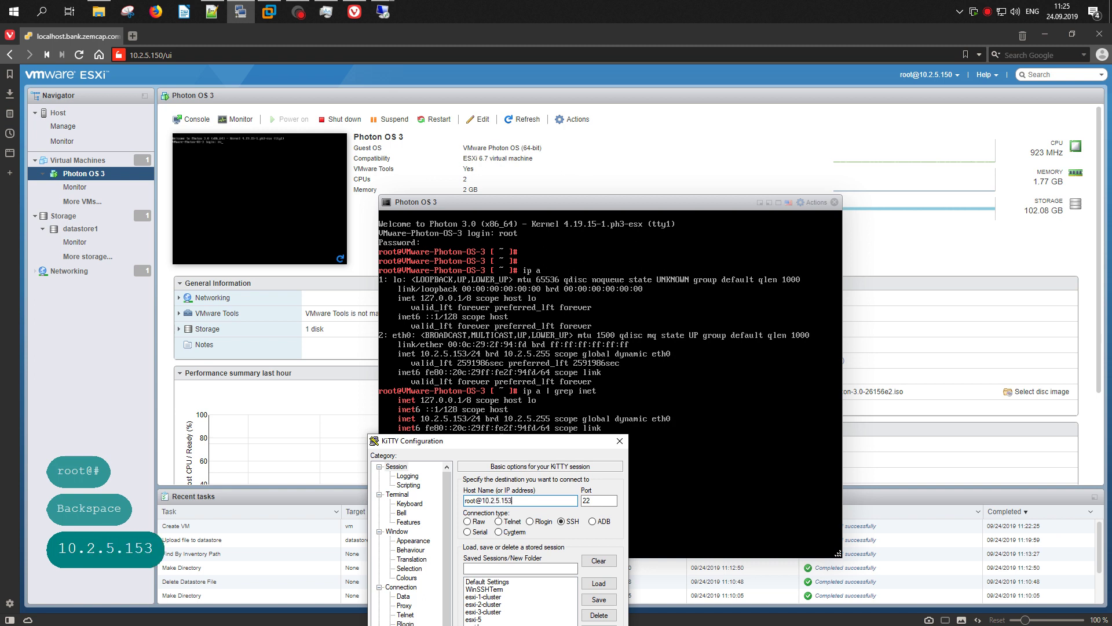
key("Return")
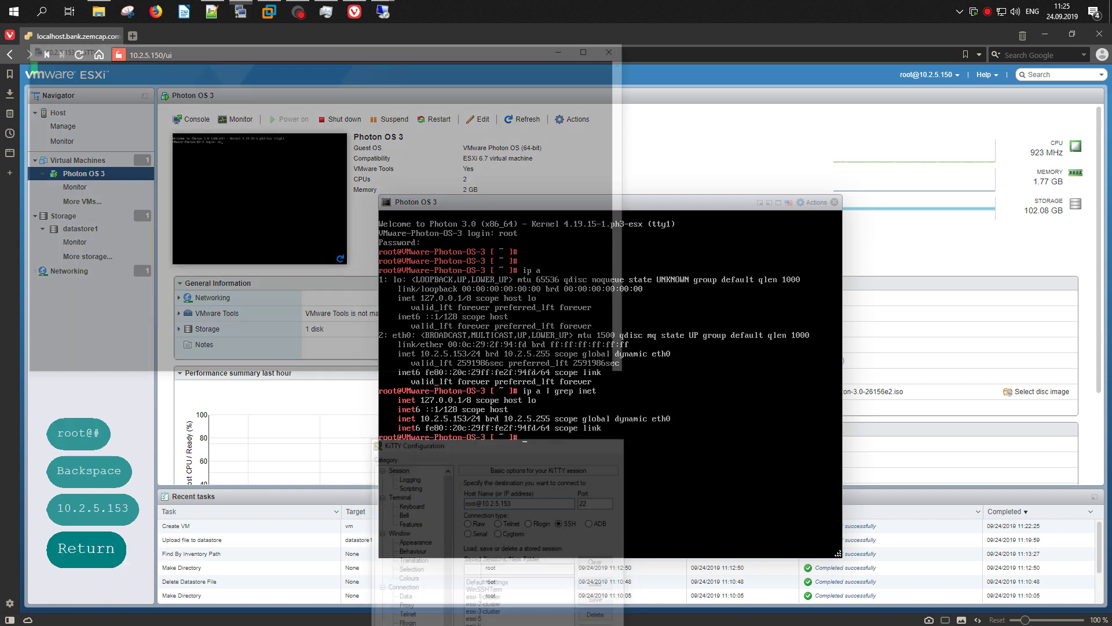
Step: Accept the host key and try the root password, which is denied, then return to the VM console
key("Left")
key("Left")
key("Return")
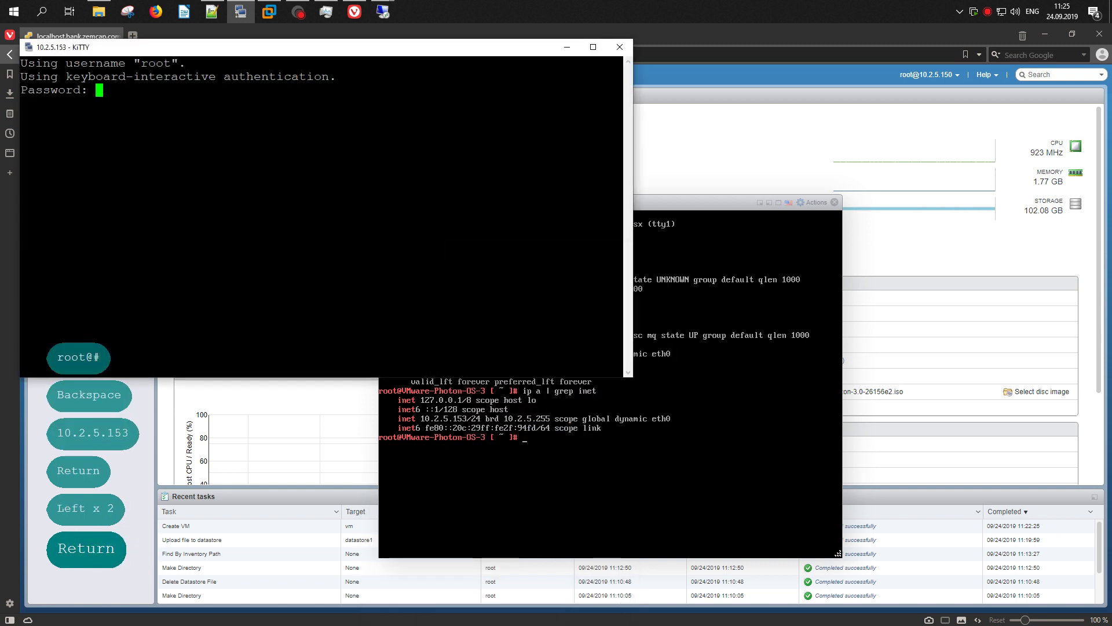
type("`")
key("BackSpace")
key("BackSpace")
key("BackSpace")
key("Caps_Lock")
key("Caps_Lock")
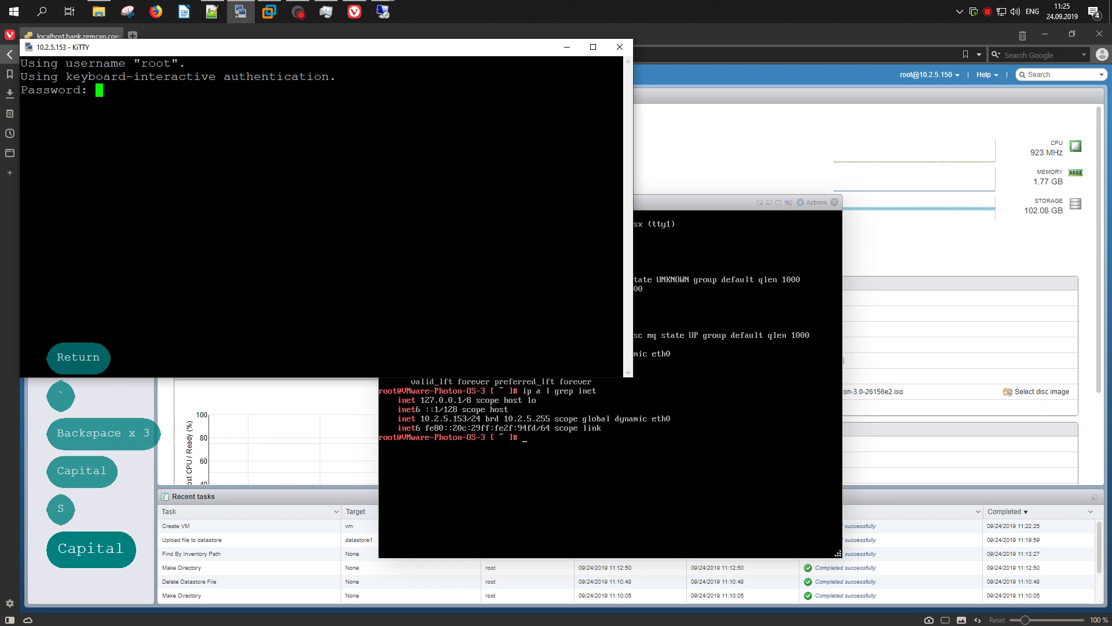
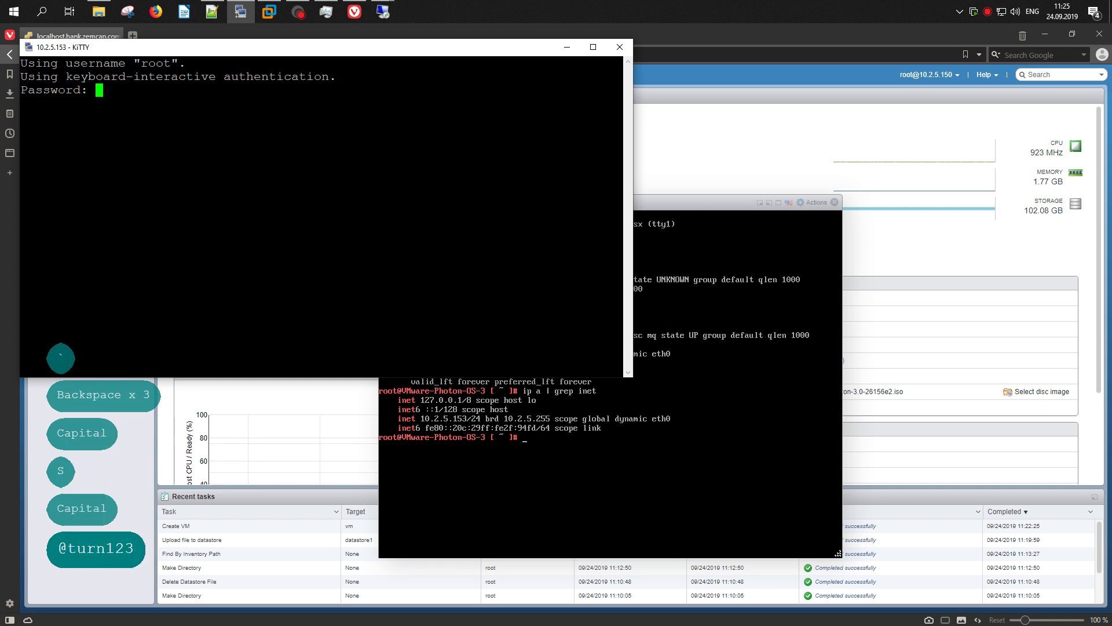
key("Return")
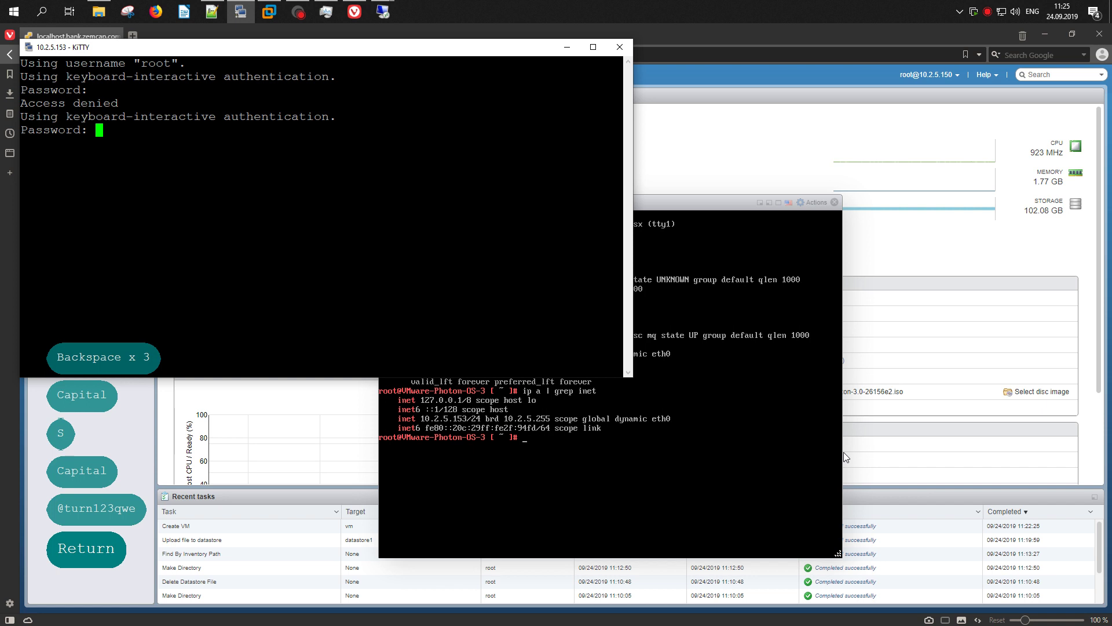
left_click(741, 407)
Step: Open /etc/ssh/sshd_config in vi
type("vi ")
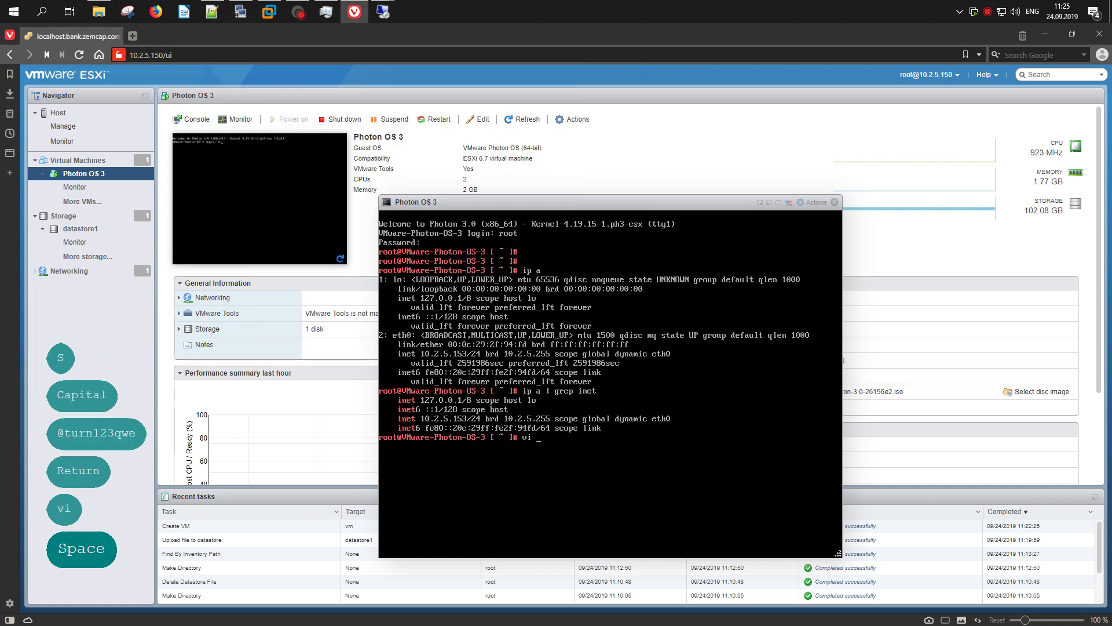
type("/e")
key("Tab")
type("ssh")
key("Tab")
type("ss")
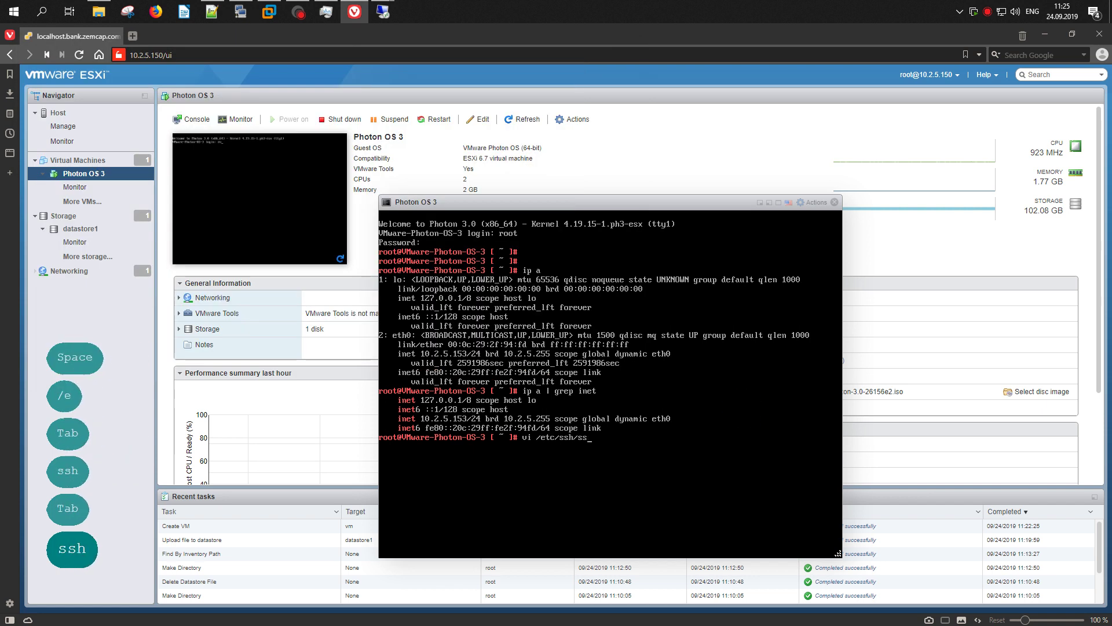
type("hd")
key("Tab")
key("Return")
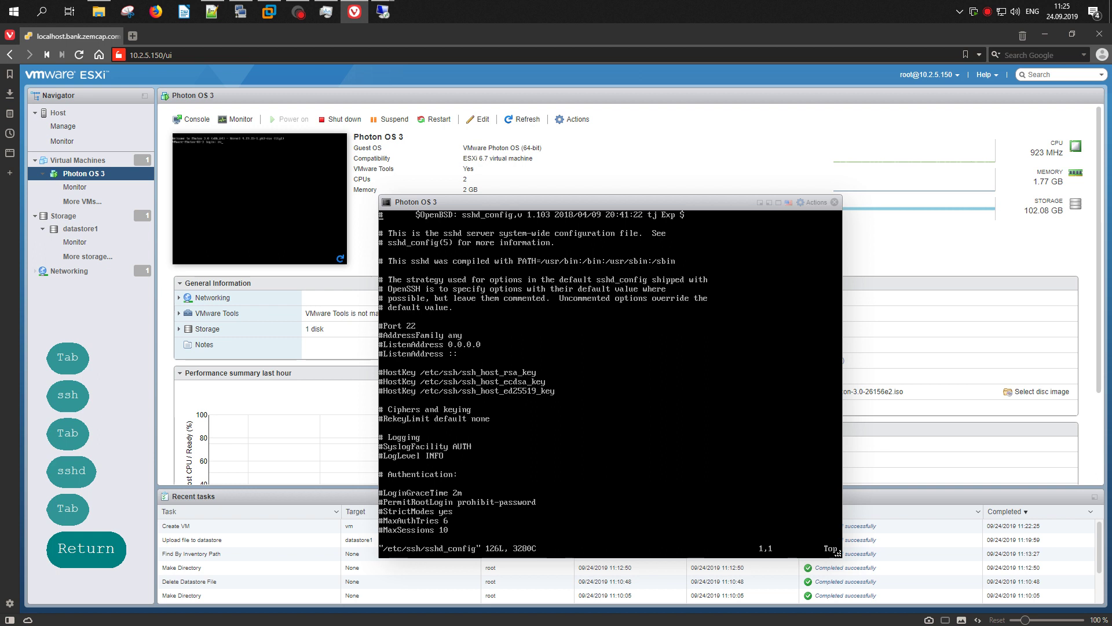
Step: Uncomment Port 22 and change PermitRootLogin from prohibit-password to yes
key("Down")
key("Down")
key("Down")
key("Down")
key("Down")
key("Down")
key("Down")
key("Down")
key("Down")
key("Down")
key("Down")
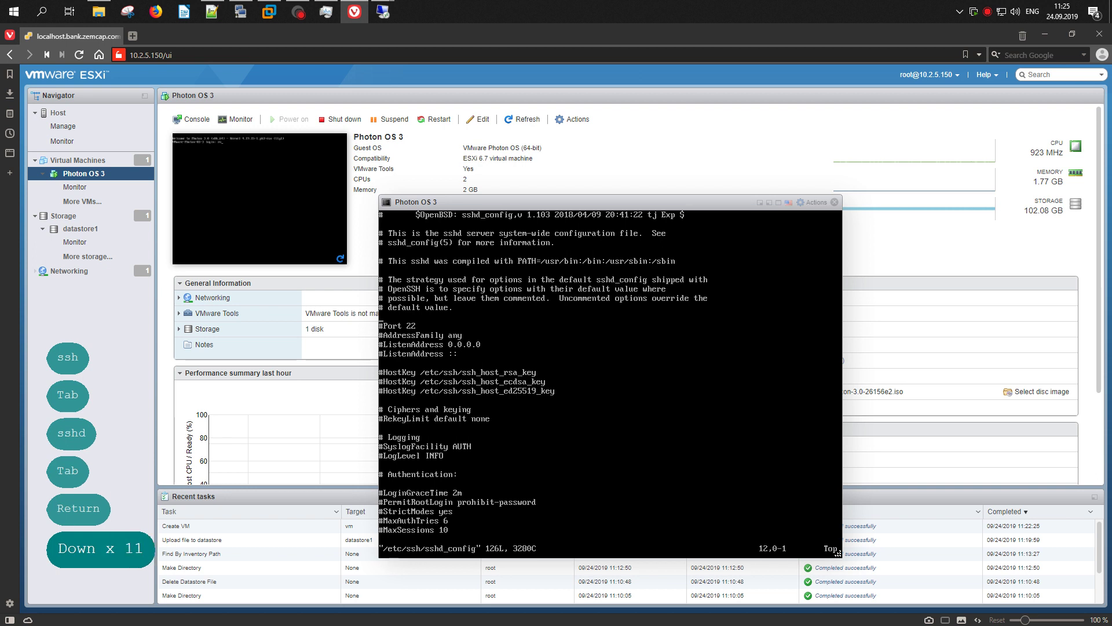
key("Down")
key("Delete")
key("Down")
key("Down")
key("Down")
key("Down")
key("Down")
key("Down")
key("Down")
key("Down")
key("Down")
key("Down")
key("Down")
key("Down")
key("Down")
key("Down")
key("Down")
key("Down")
key("Down")
key("Down")
key("Down")
key("Down")
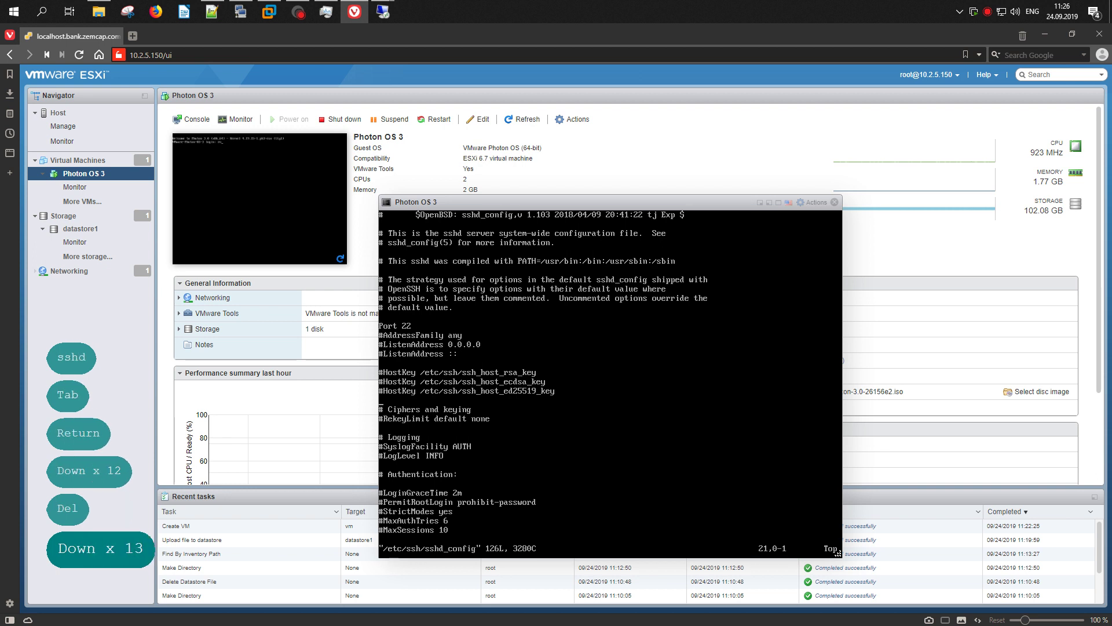
key("Up")
key("Up")
key("Down")
key("Delete")
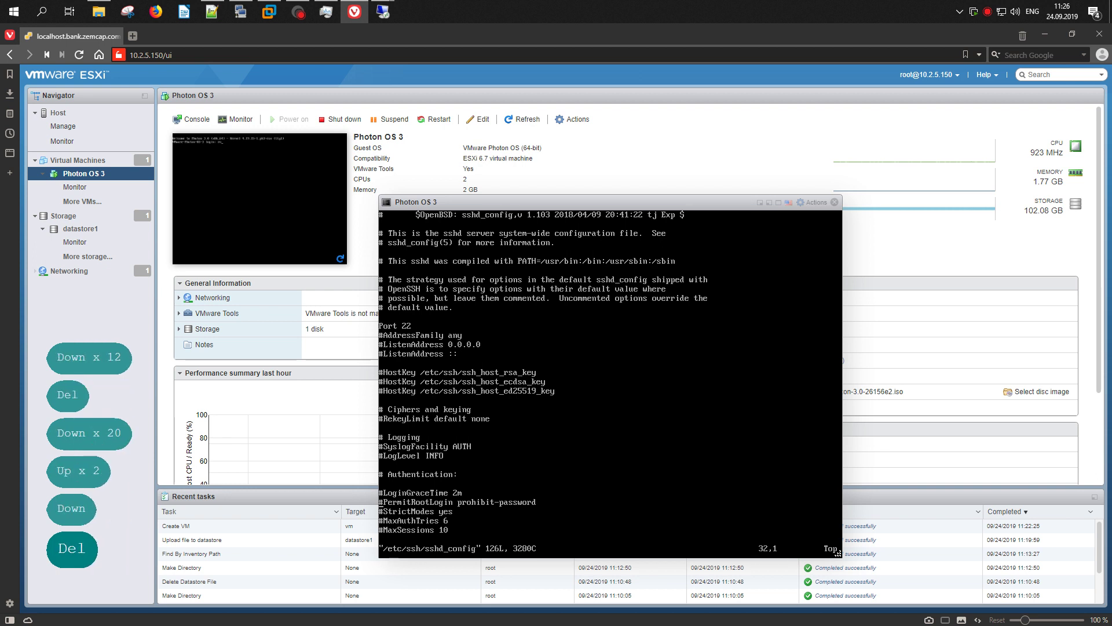
key("Right")
key("Right")
key("Right")
key("Right")
key("Right")
key("Right")
key("Right")
key("Right")
key("Right")
key("Right")
key("Right")
key("Right")
key("Right")
key("Right")
key("Right")
key("Right")
key("Delete")
key("Delete")
key("Delete")
key("Delete")
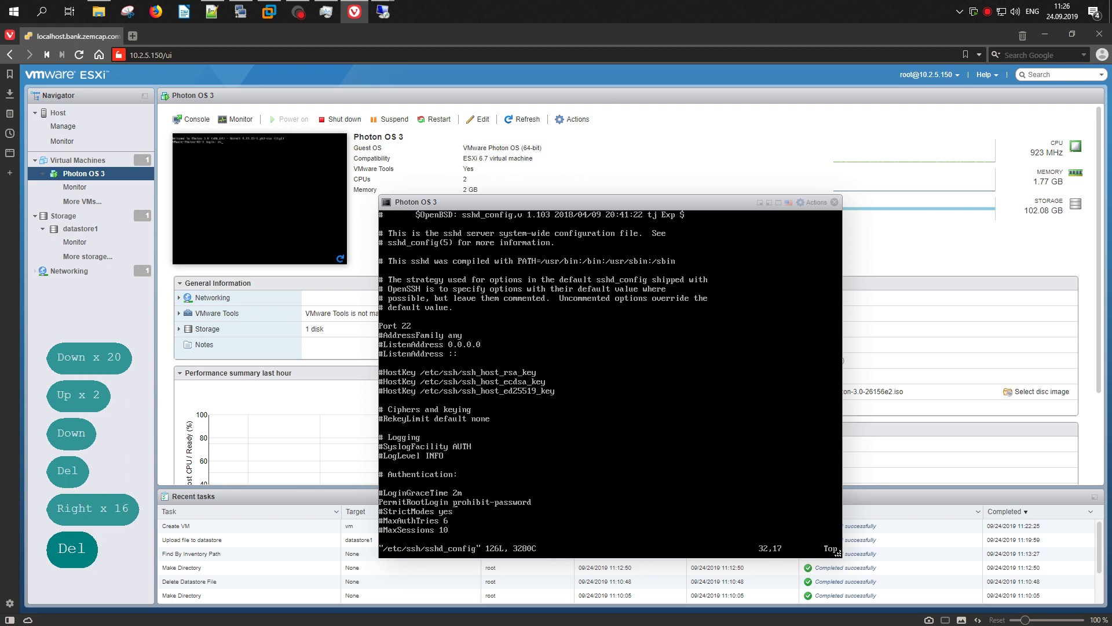
key("Delete")
key("Delete")
key("Delete")
key("Delete")
key("Delete")
key("Delete")
key("Delete")
key("Delete")
key("Delete")
key("Delete")
key("Delete")
key("Delete")
key("Delete")
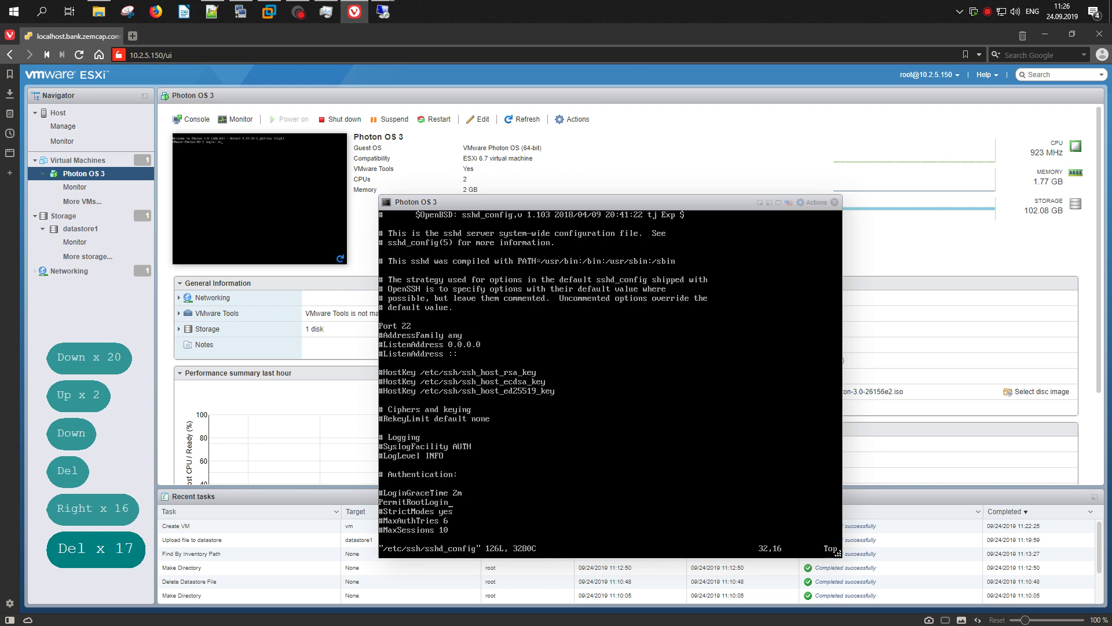
type("ayes")
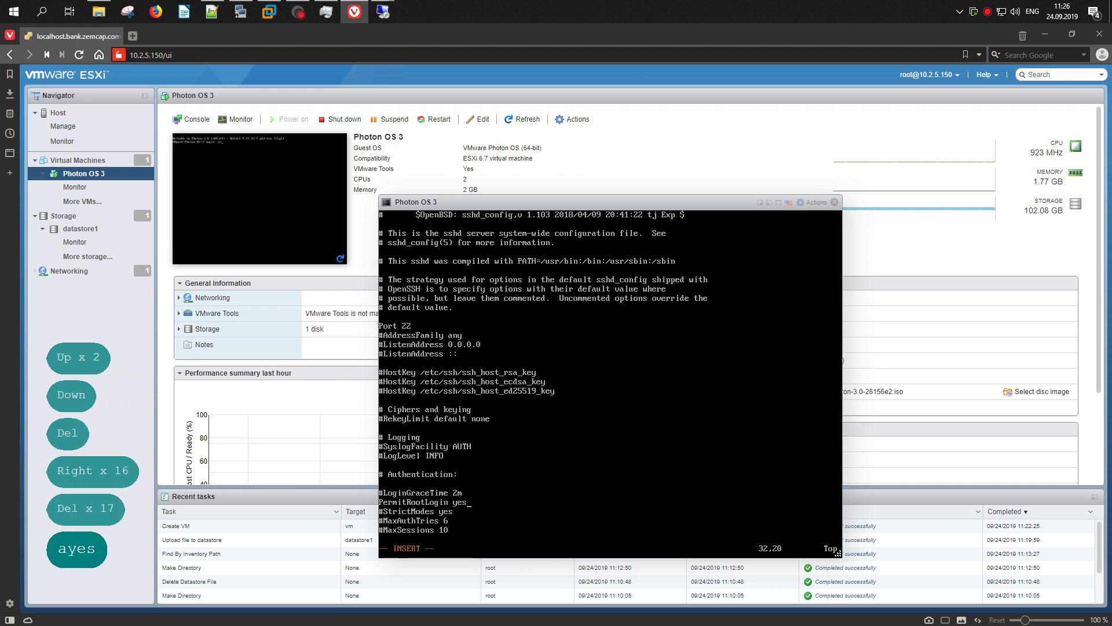
key("Escape")
Step: Uncomment PasswordAuthentication yes and save the file with :x
key("Down")
key("Down")
key("Down")
key("Down")
key("Down")
key("Down")
key("Down")
key("Down")
key("Down")
key("Down")
key("Down")
key("Down")
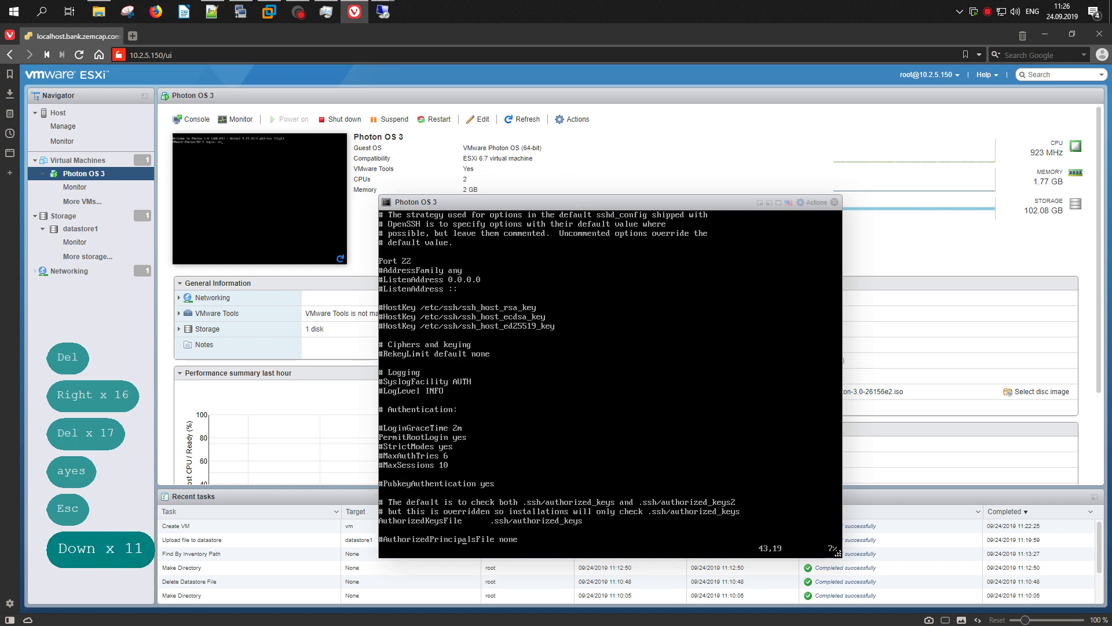
key("Down")
key("Down")
key("Down")
key("Down")
key("Down")
key("Down")
key("Down")
key("Down")
key("Down")
key("Down")
key("Down")
key("Down")
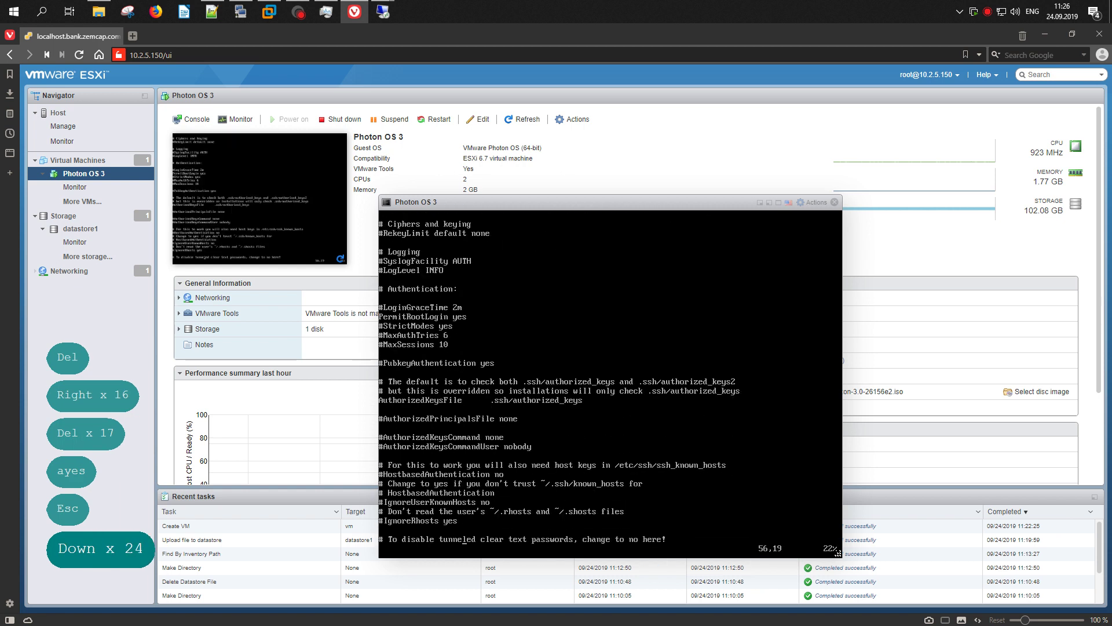
key("Down")
key("Down")
key("Down")
key("Down")
key("Down")
key("Down")
key("Up")
key("Up")
key("Up")
key("Up")
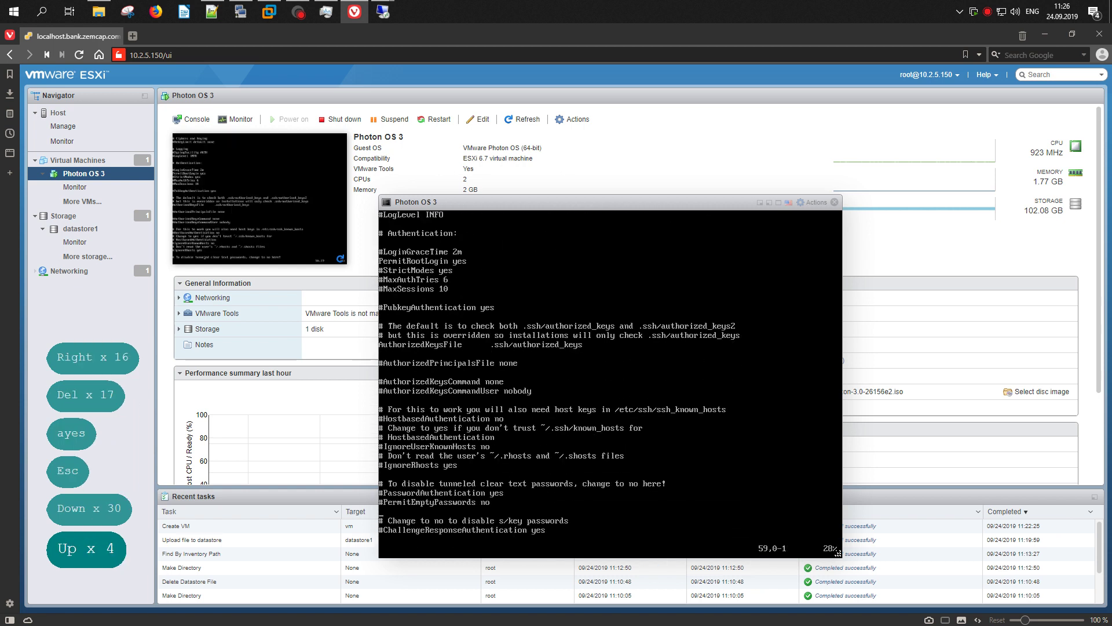
key("Up")
key("Up")
key("Left")
key("Left")
key("Left")
key("Left")
key("Left")
key("Left")
key("Left")
key("Left")
key("Left")
key("Left")
key("Left")
key("Left")
key("Left")
key("Left")
key("Left")
key("Left")
key("Left")
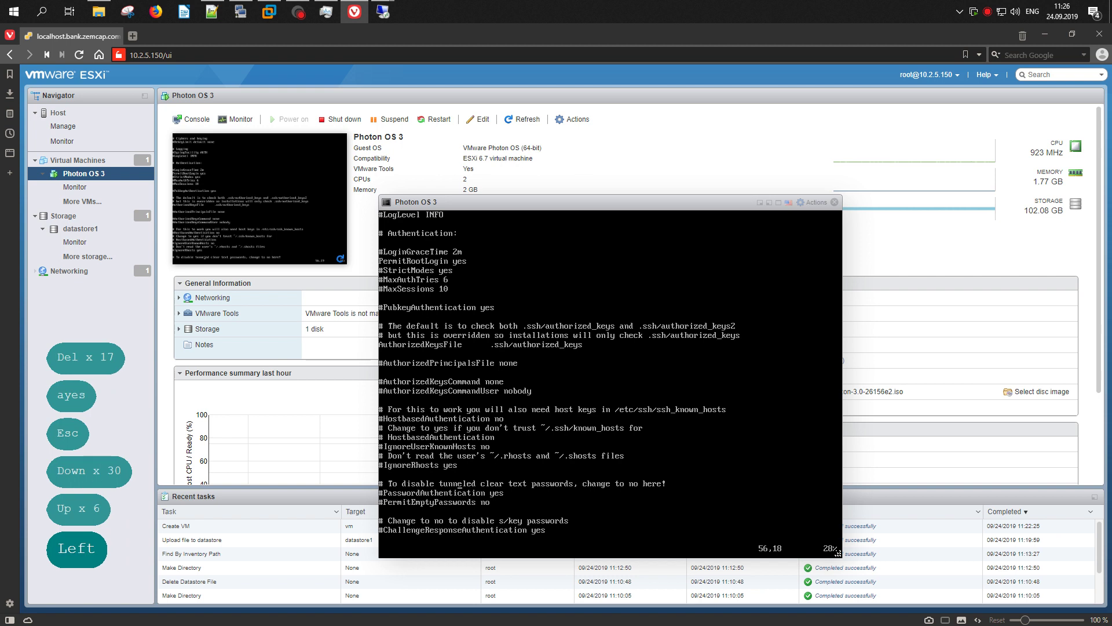
key("Down")
key("Left")
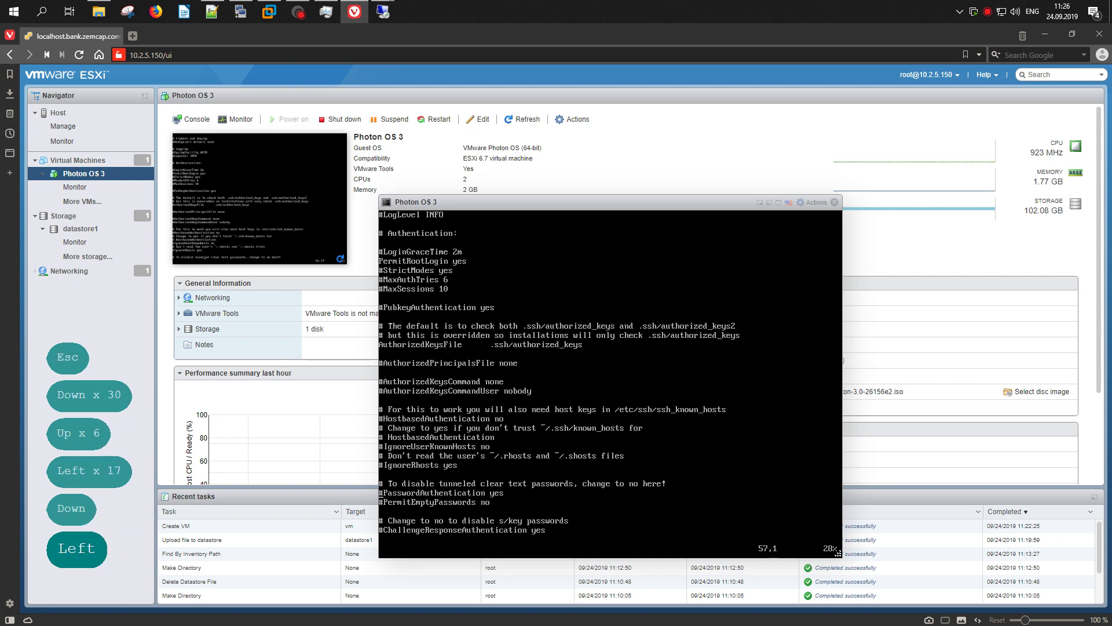
key("Delete")
key("Escape")
type(":x")
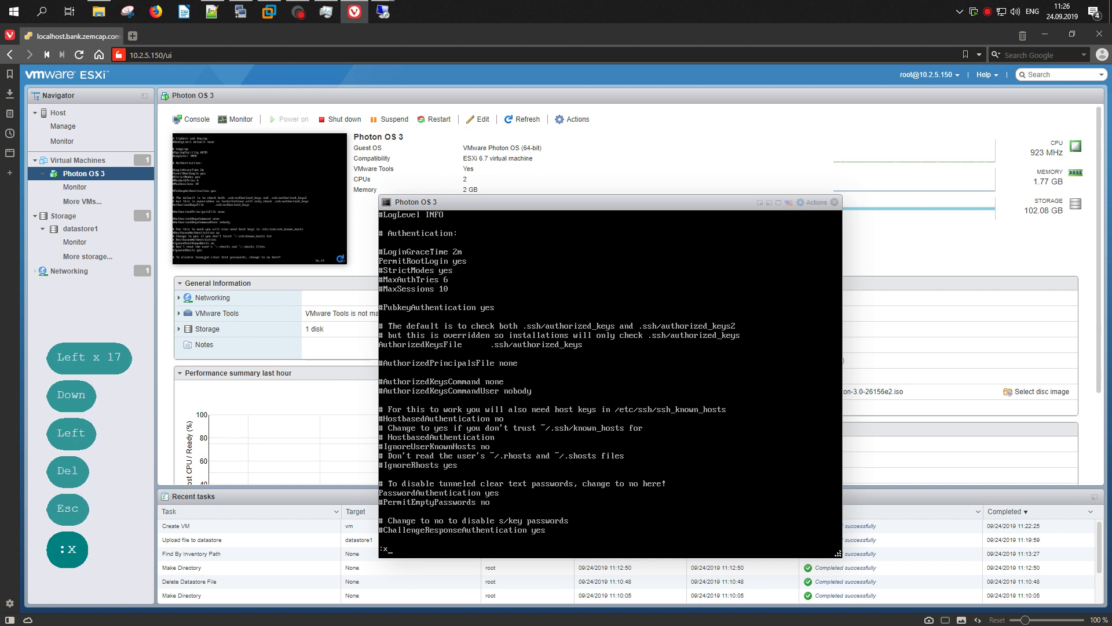
key("Return")
Step: Type 'systemctl restart sshd' at the root prompt
type("systemc")
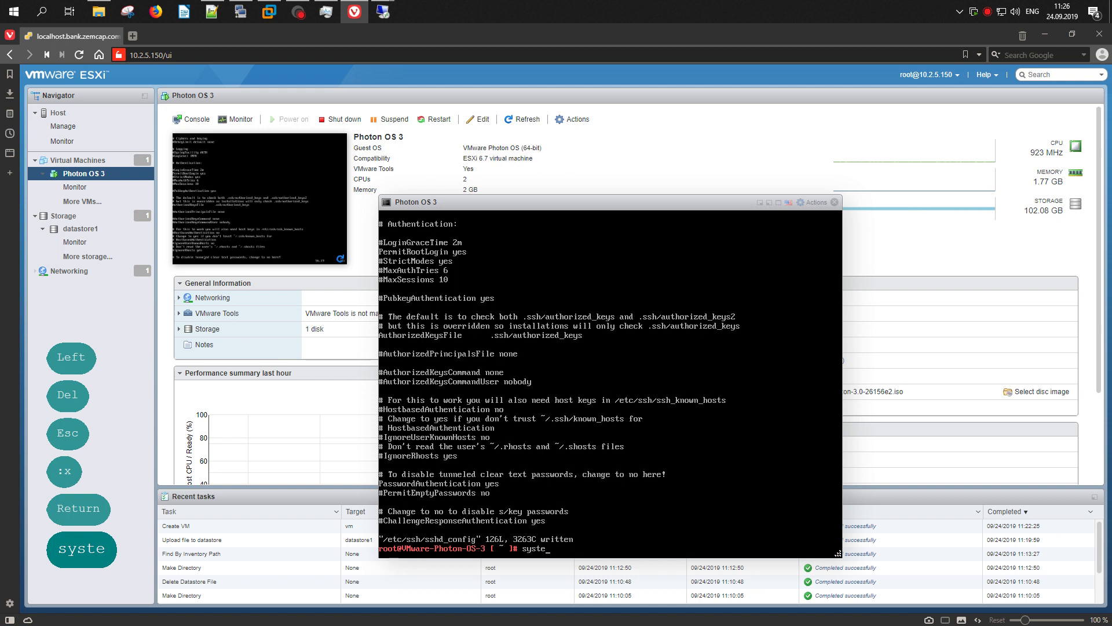
key("Tab")
type("restart sshd")
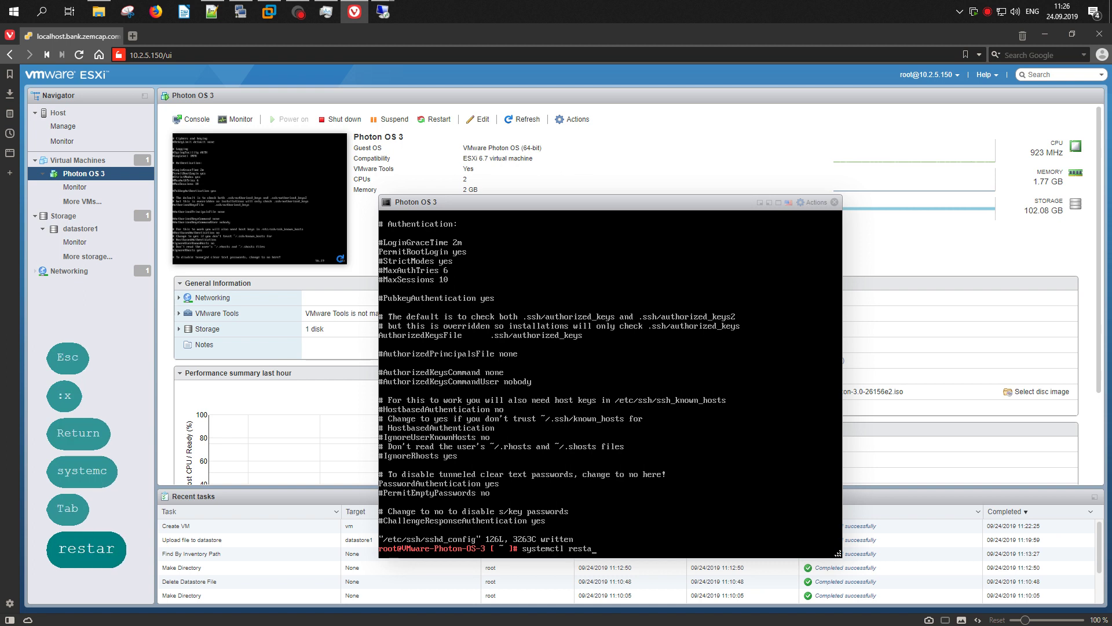